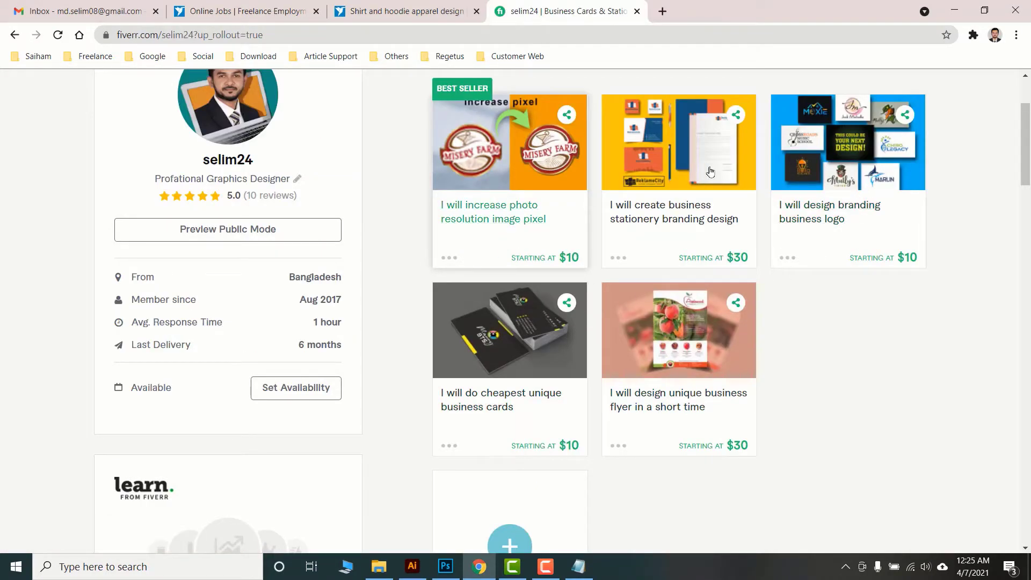
Start creating a new gig from the seller profile's gig list
scroll(761, 257, down, 2)
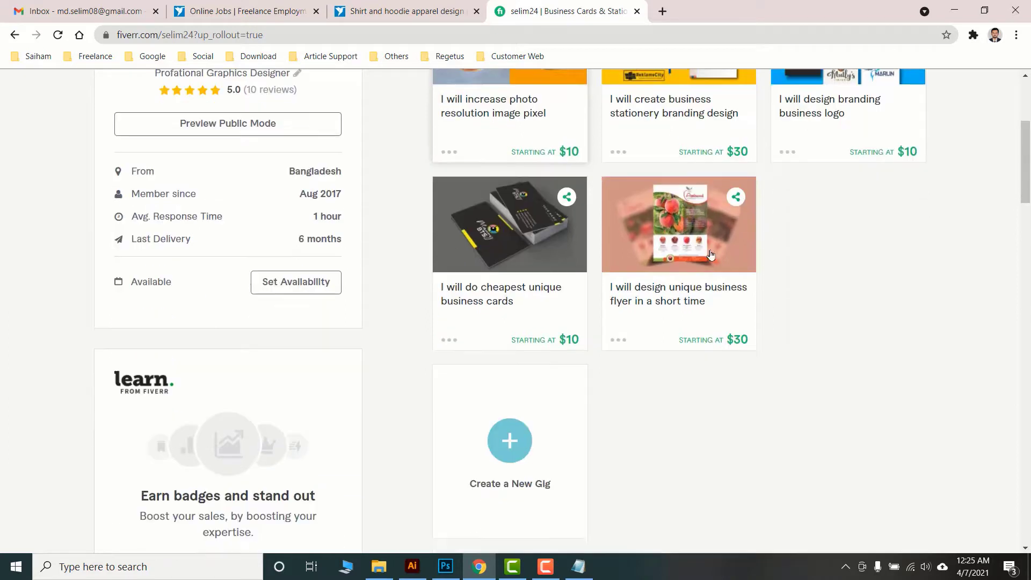
scroll(598, 295, down, 1)
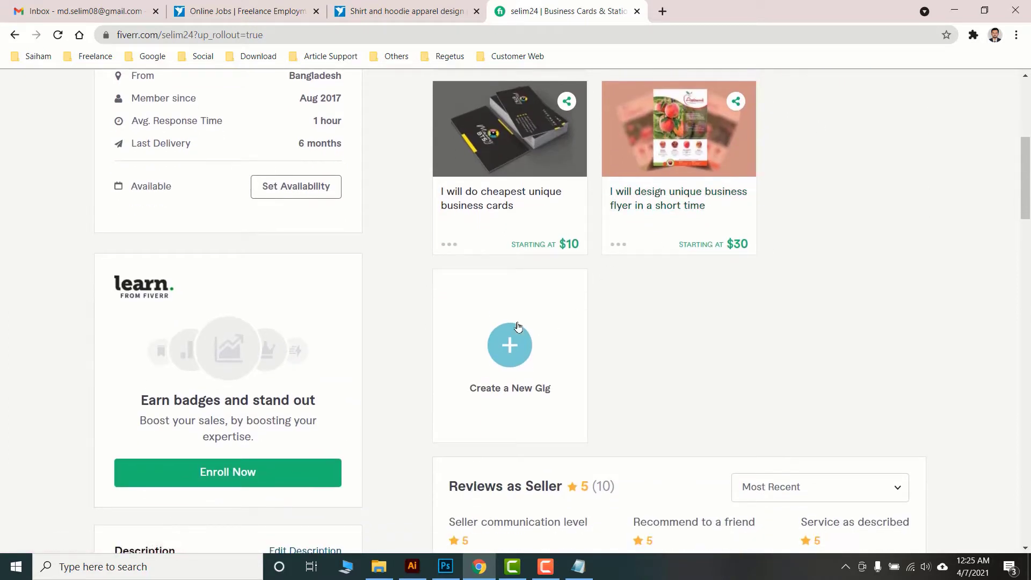
click(512, 357)
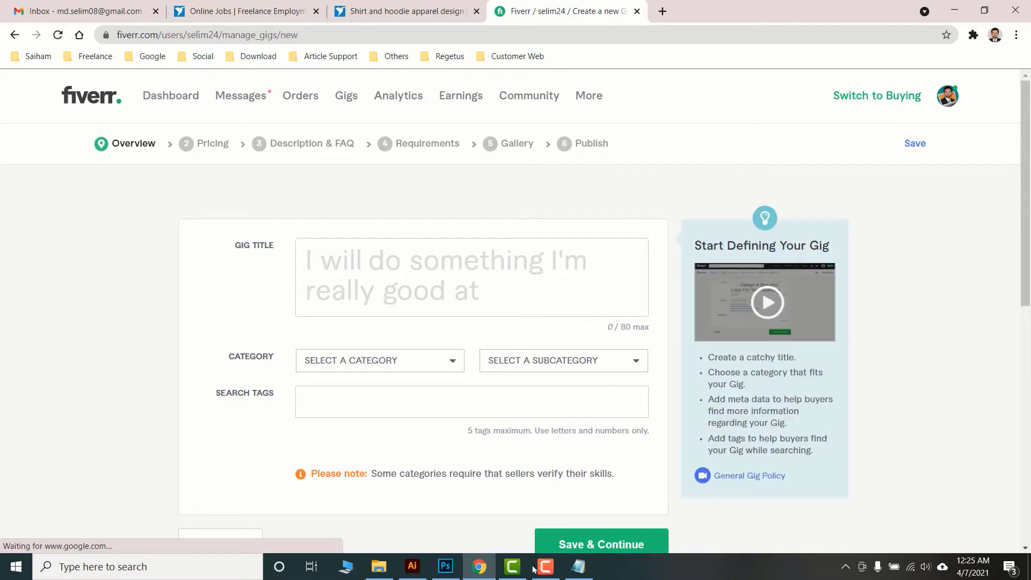
Copy the title line from the Notepad document and use it as the gig title "build a Professional Responsive Wordpress Website"
click(569, 574)
drag(122, 106, 425, 106)
right_click(399, 103)
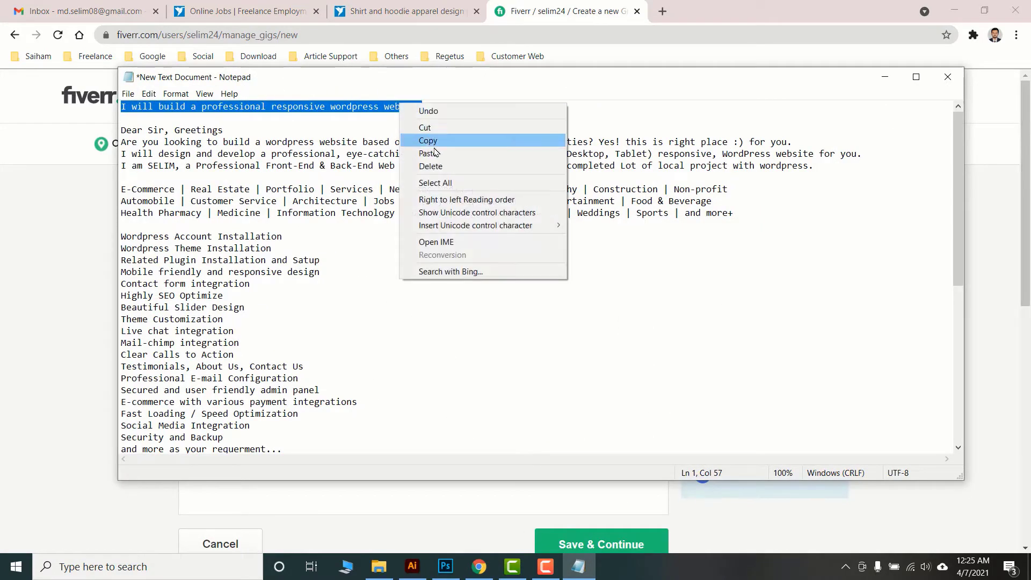
click(432, 145)
key(alt+Tab)
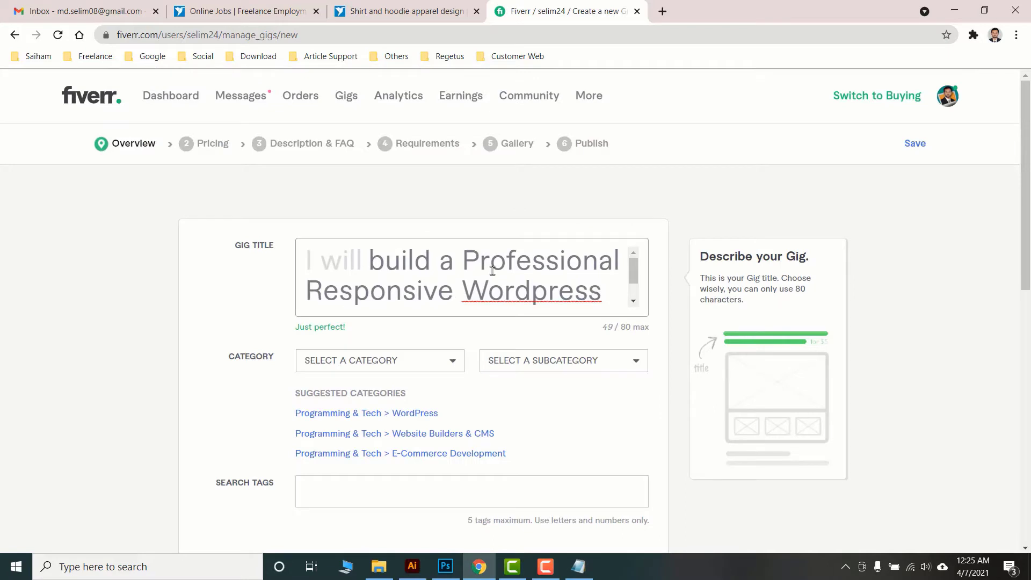
Set the gig's category to Programming & Tech and its subcategory to WordPress
scroll(478, 265, down, 1)
scroll(340, 294, down, 1)
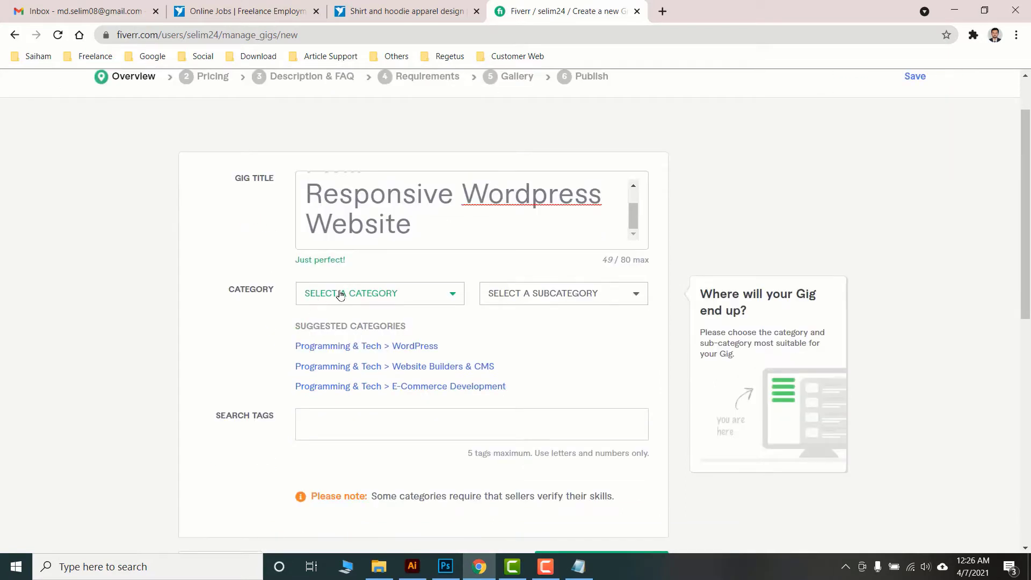
click(340, 294)
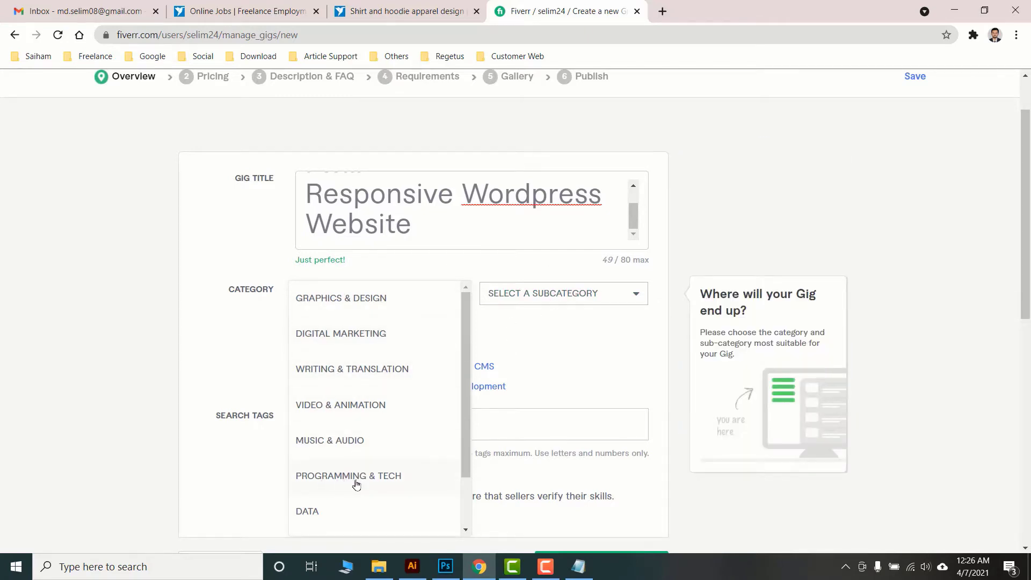
click(377, 476)
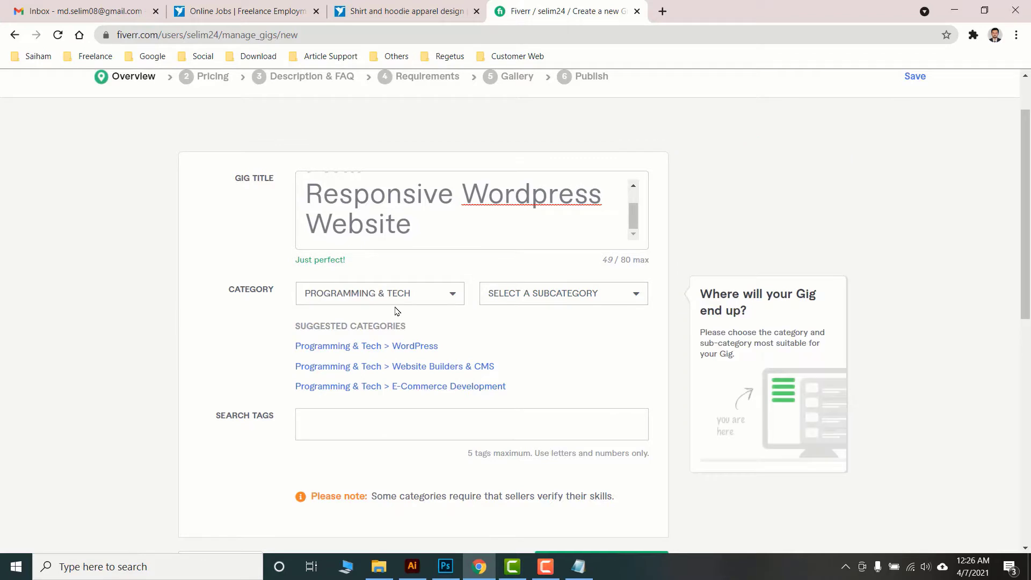
click(563, 298)
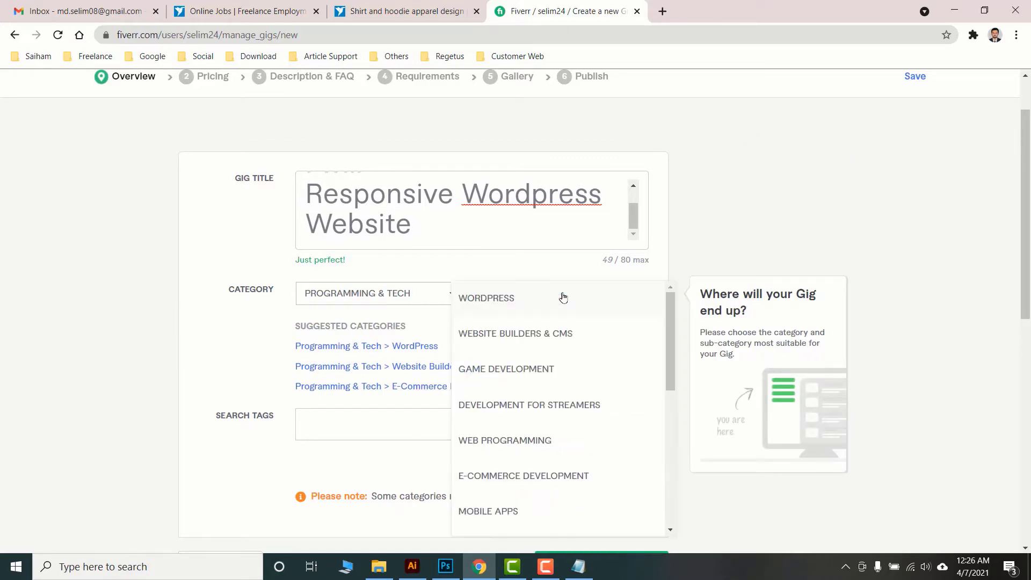
click(506, 303)
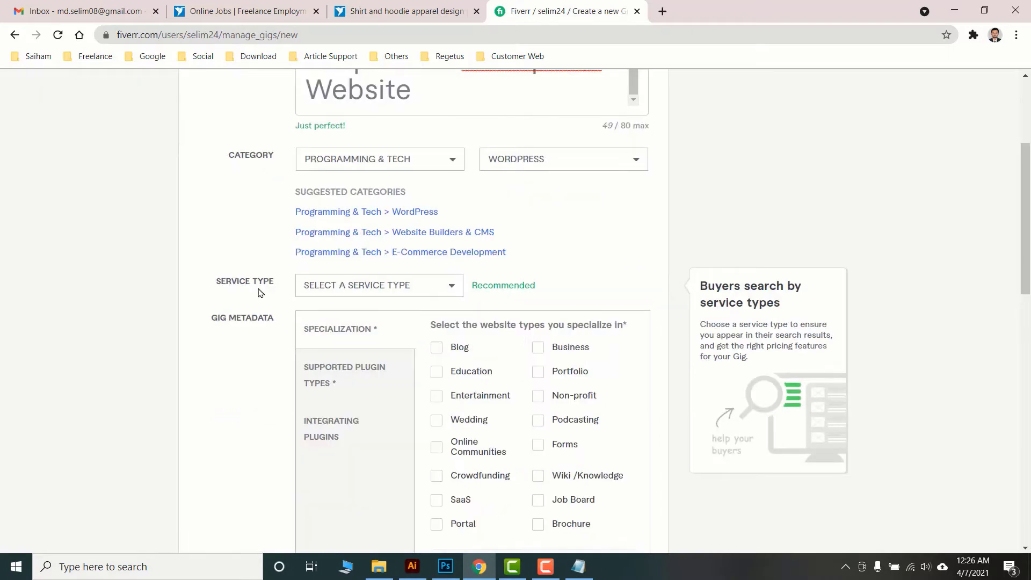
Set the gig's service type to Full Website Creation
scroll(352, 290, down, 1)
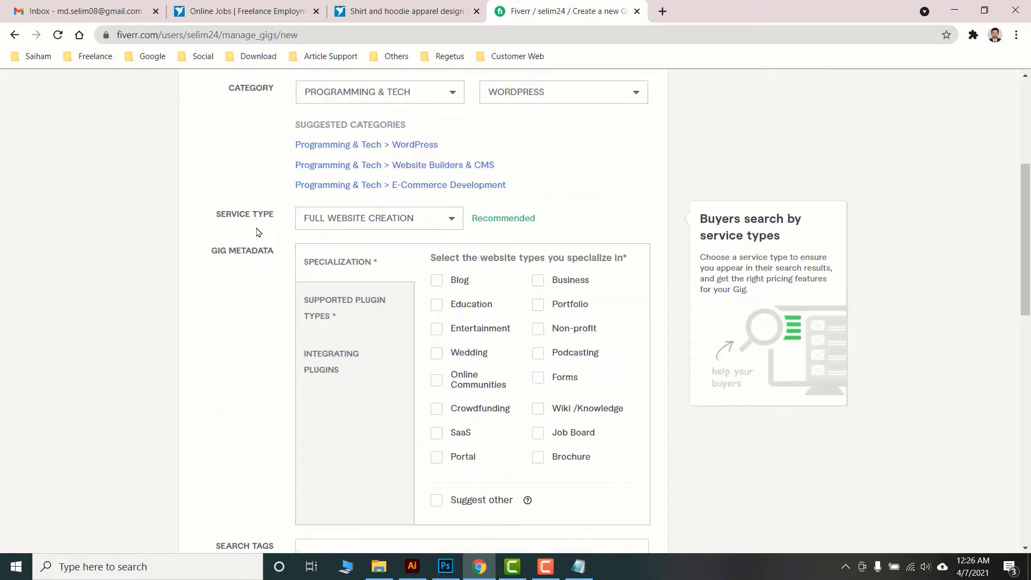
click(356, 221)
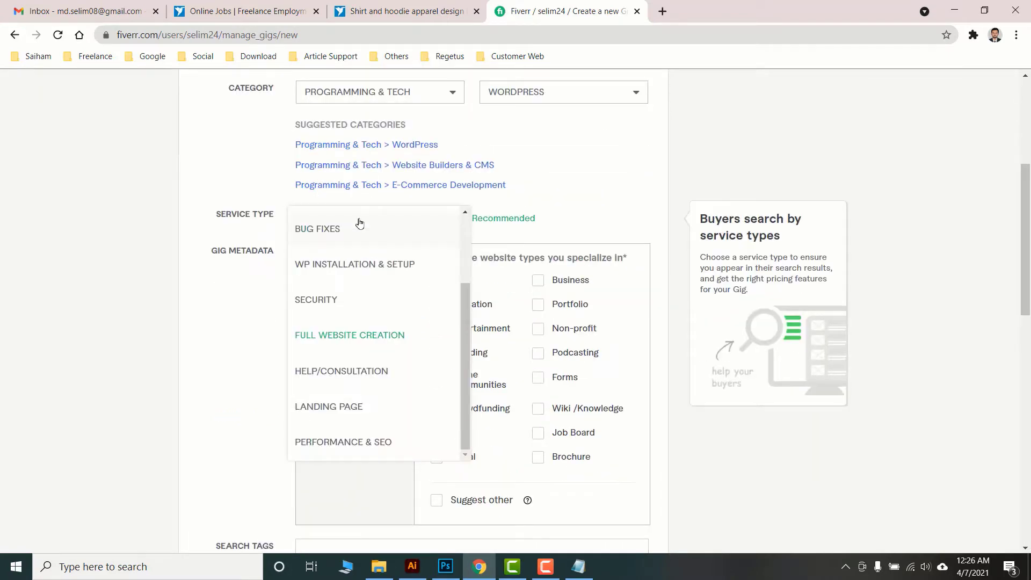
click(342, 346)
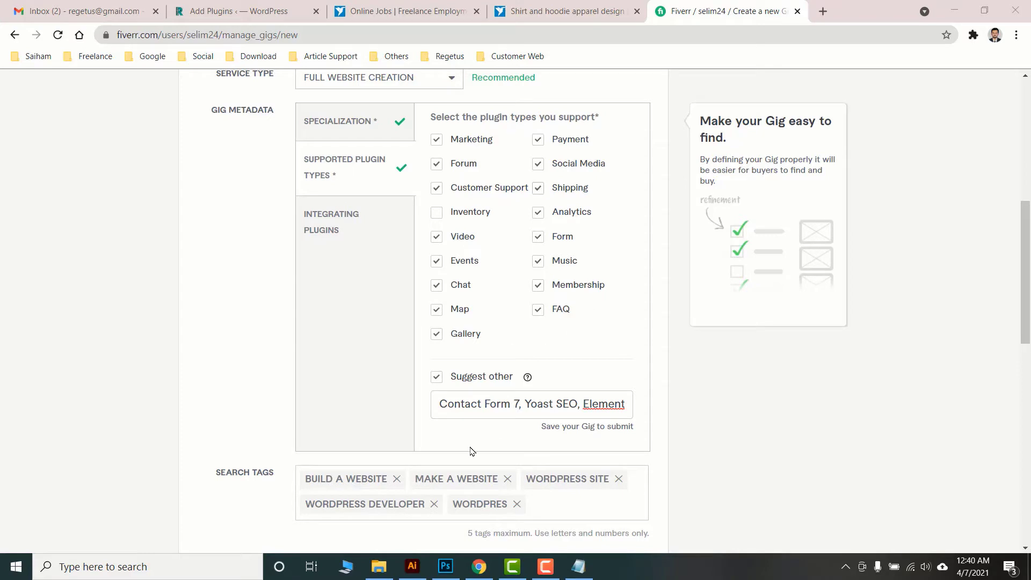
Look through the suggested other plugin types in the gig metadata and open the integrating plugins section
drag(475, 403, 593, 405)
click(548, 405)
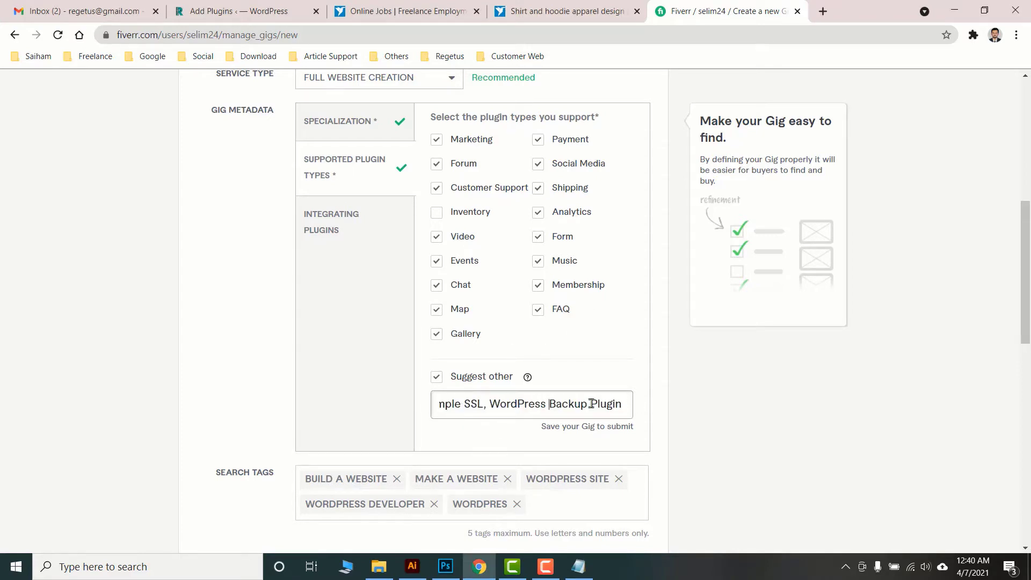
click(359, 221)
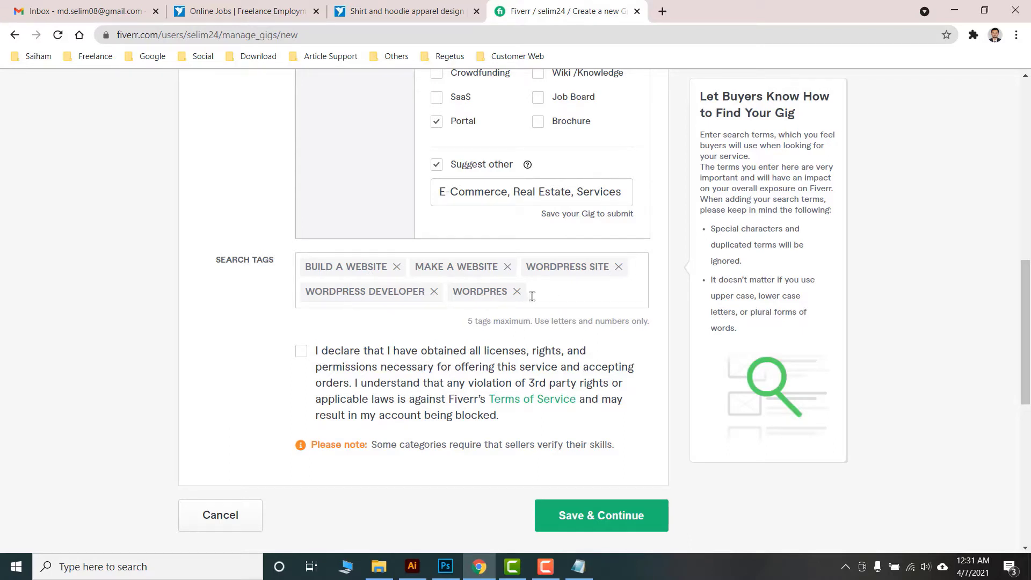
Accept the licenses and rights declaration, and save the overview to continue to pricing
click(301, 353)
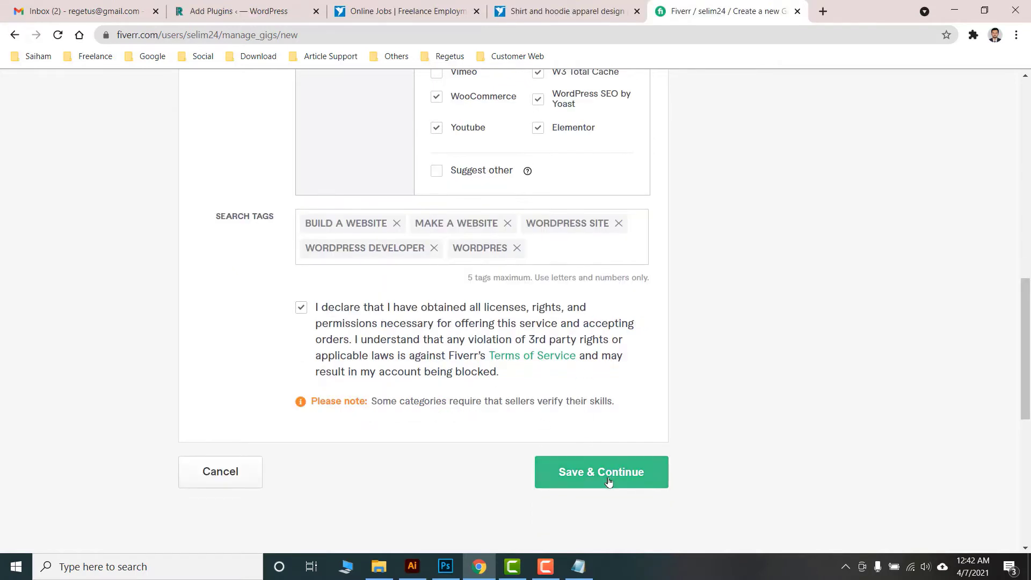
click(608, 474)
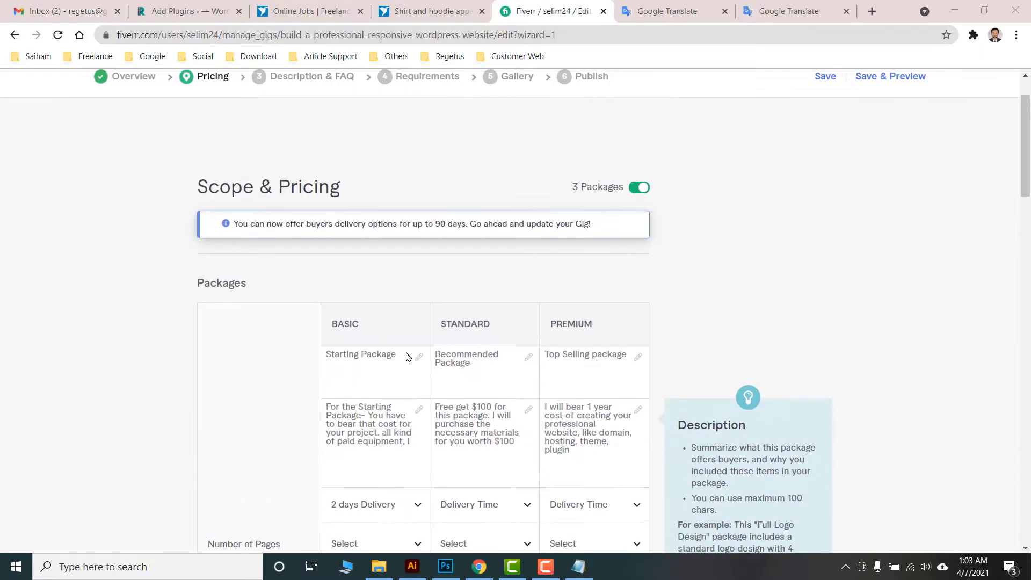
Examine the Basic, Standard and Premium packages and their titles in the pricing table
click(408, 358)
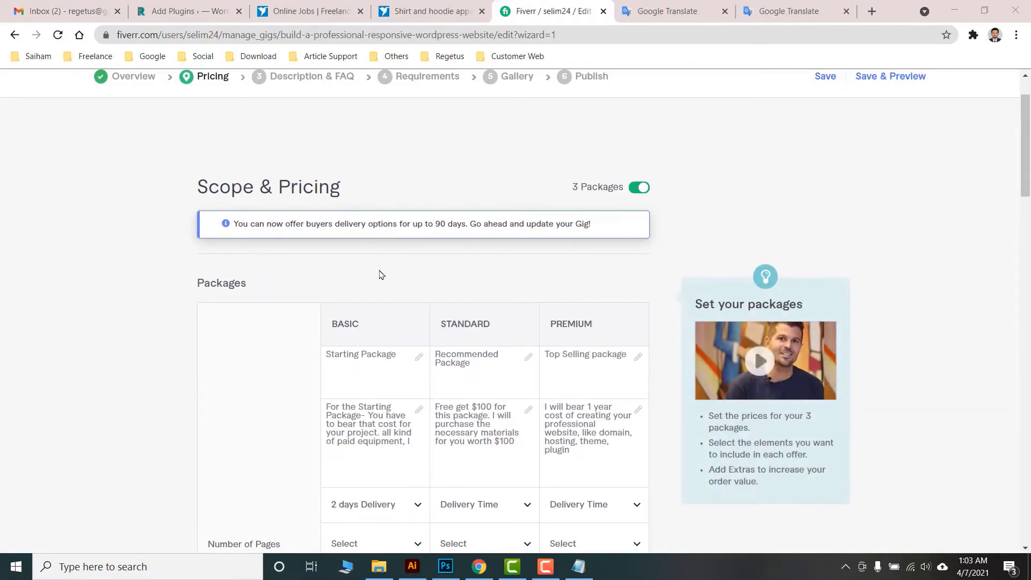
scroll(378, 275, down, 1)
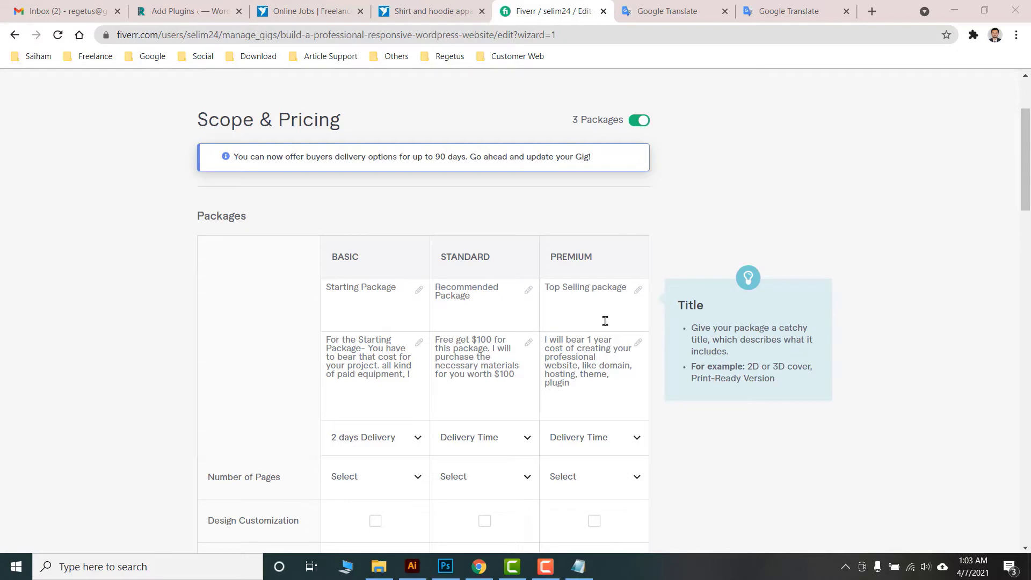
double_click(338, 258)
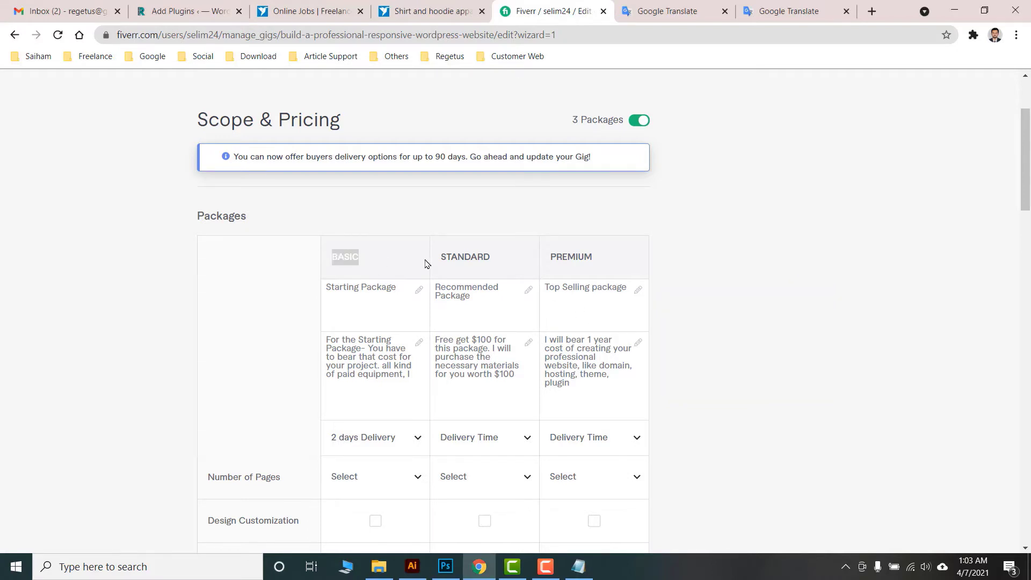
double_click(448, 260)
double_click(562, 258)
drag(327, 286, 395, 287)
click(396, 288)
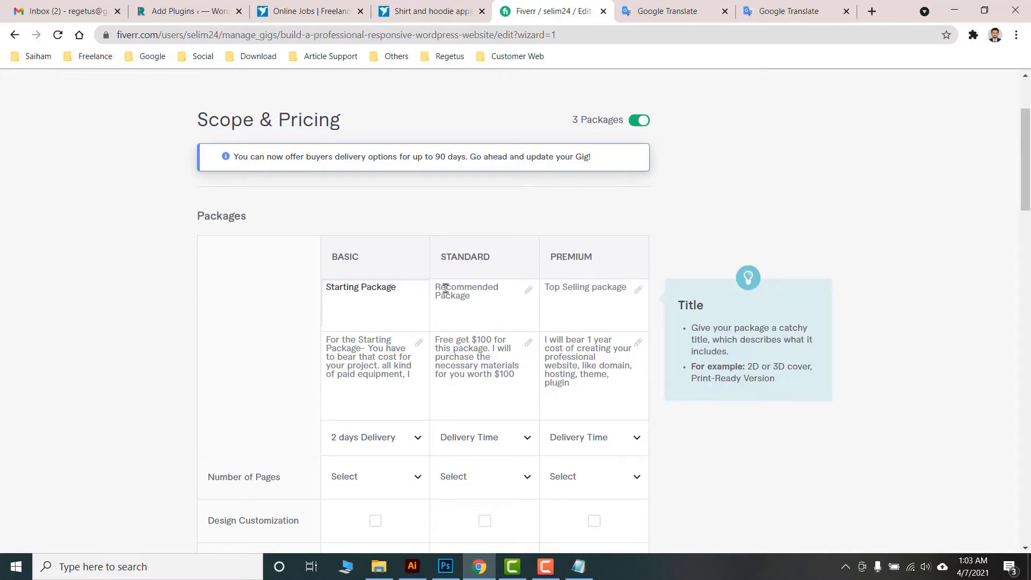
drag(435, 288, 470, 292)
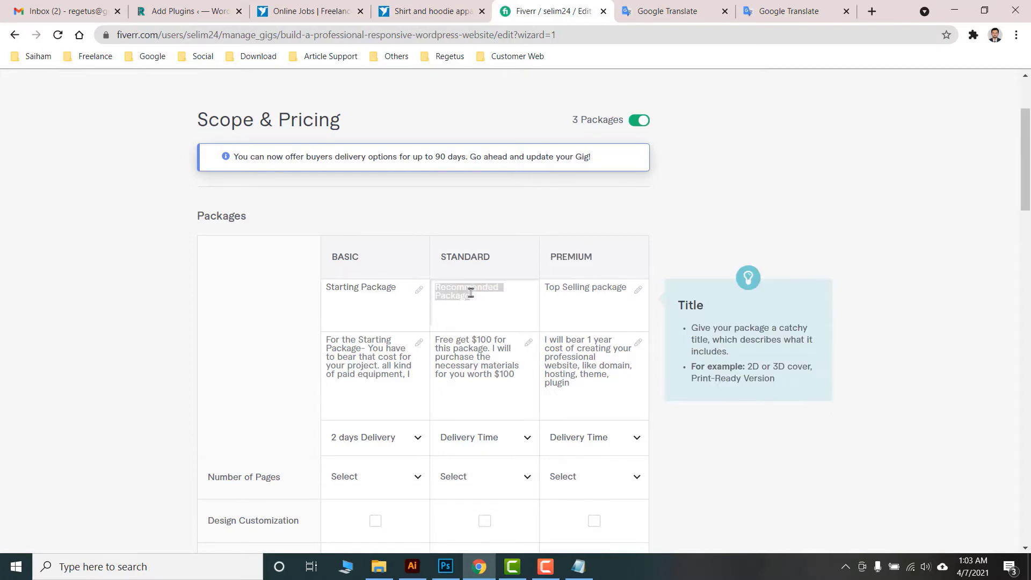
drag(544, 287, 626, 287)
Trim the end of the Basic package description so that it finishes with "all kind of paid equipment"
click(352, 365)
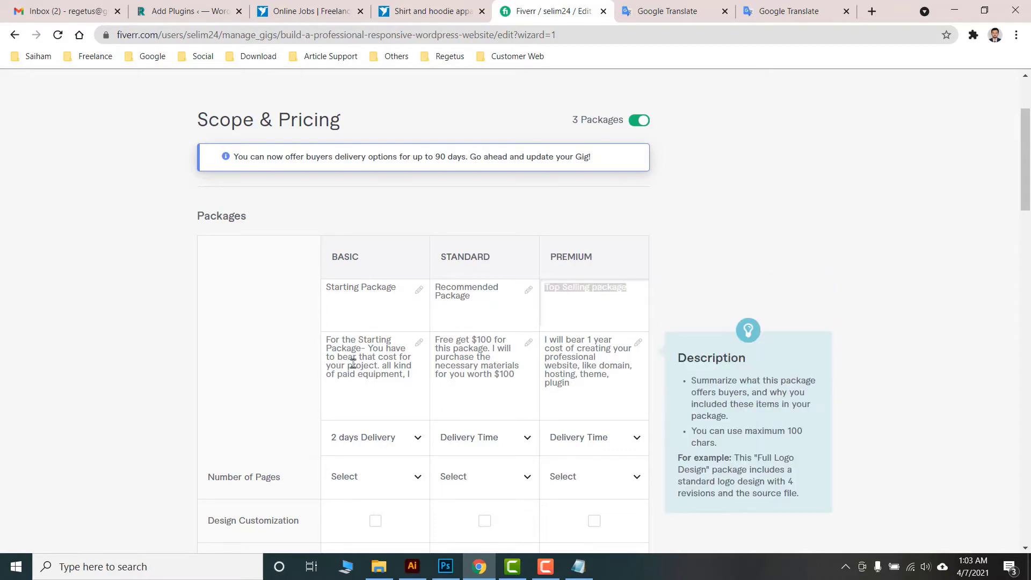
scroll(381, 307, down, 3)
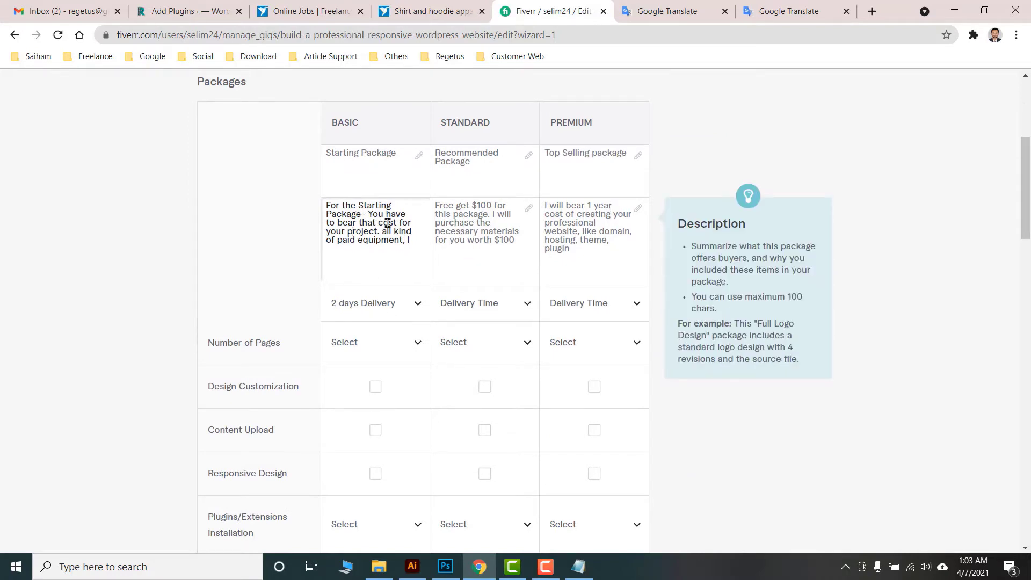
key(BackSpace)
Examine the Standard and Premium descriptions, and all packages' delivery times, page counts, included features, revisions and prices
scroll(419, 239, up, 1)
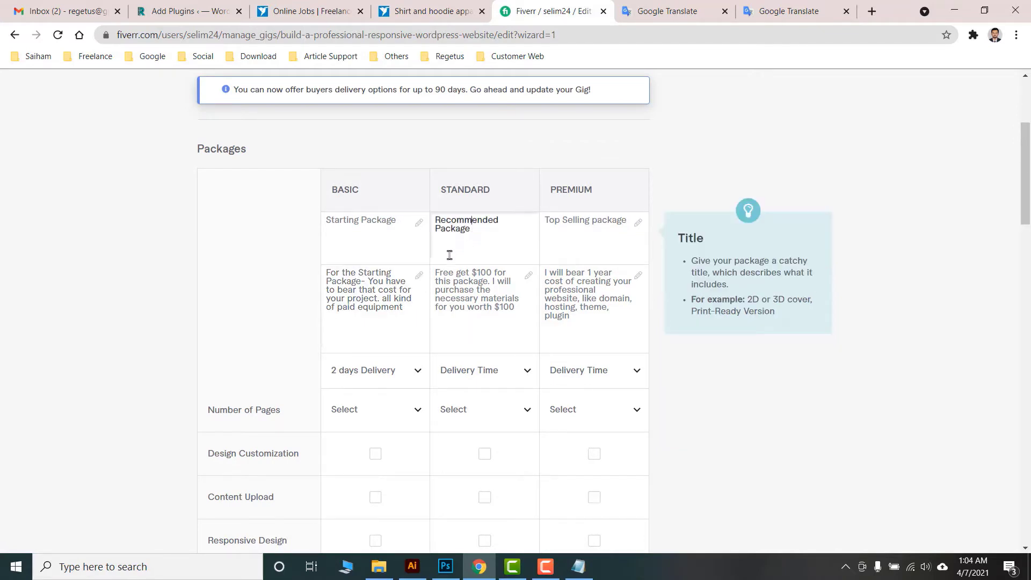
click(443, 280)
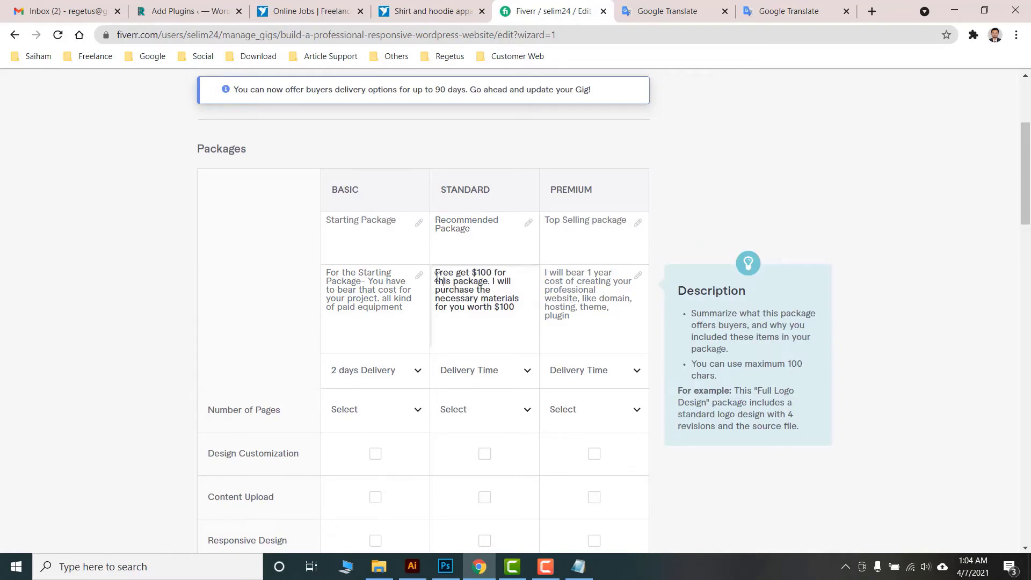
drag(436, 274, 496, 307)
click(499, 306)
click(574, 303)
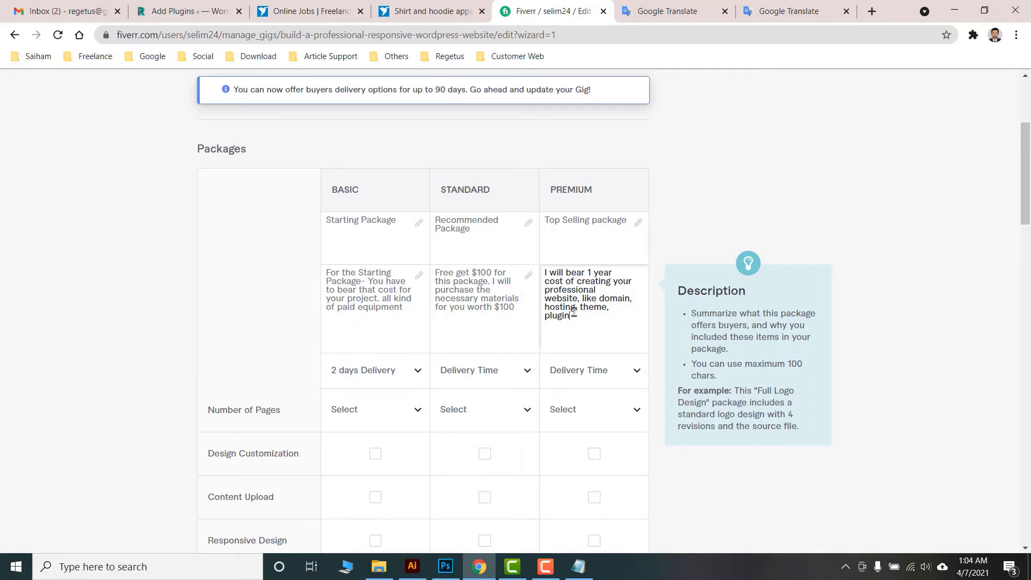
scroll(577, 315, down, 1)
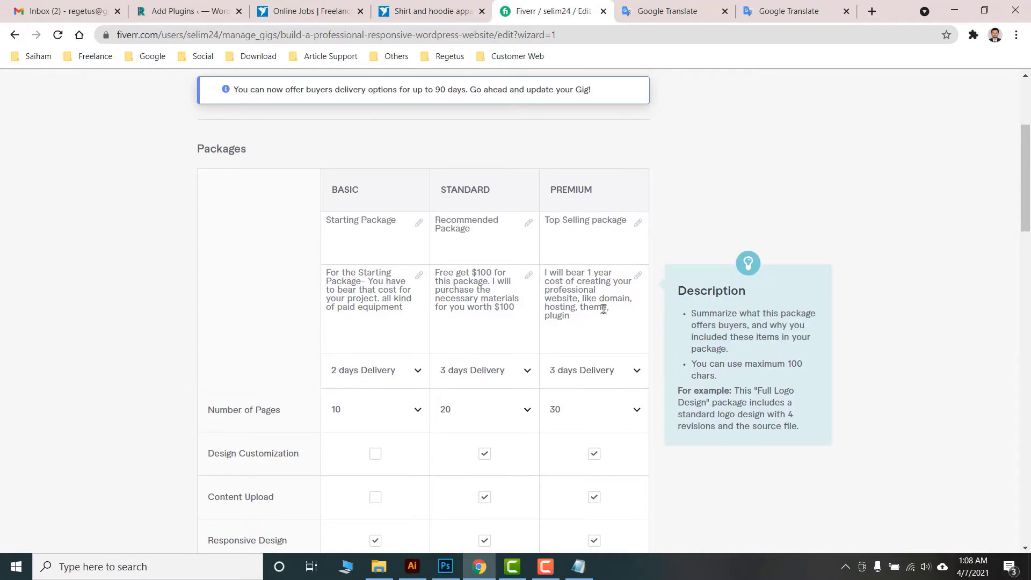
scroll(605, 309, down, 4)
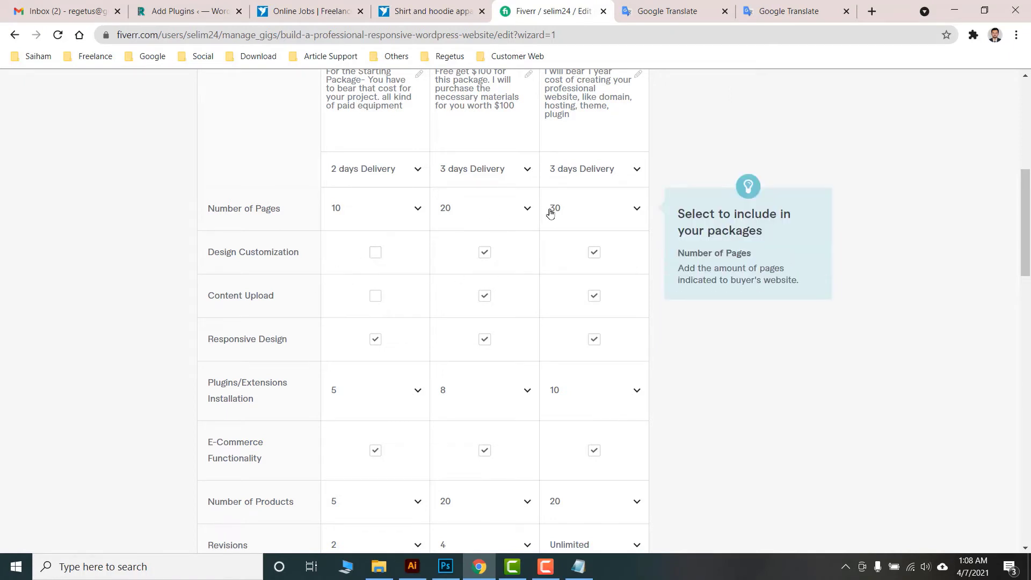
scroll(476, 263, down, 2)
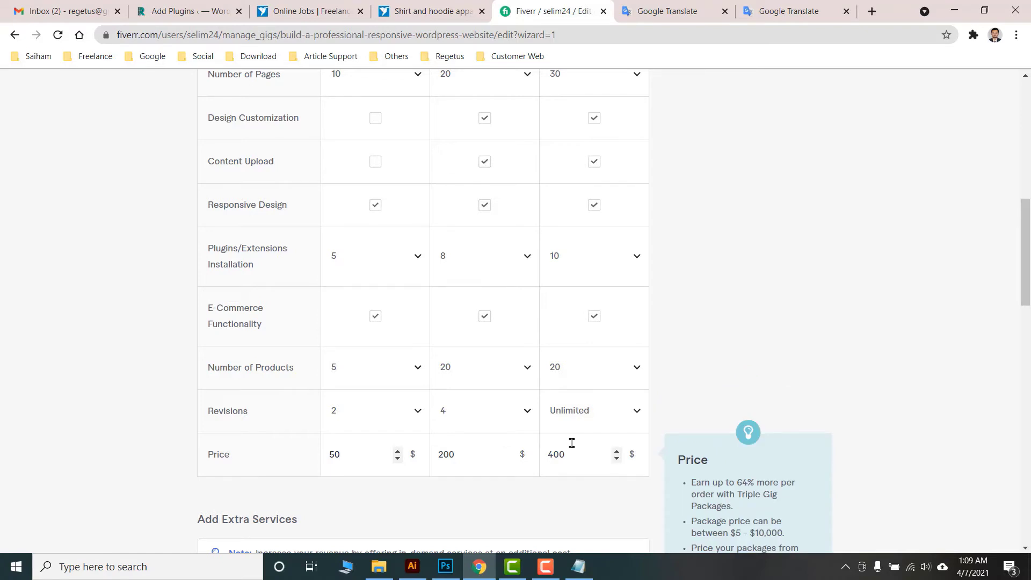
scroll(571, 444, up, 4)
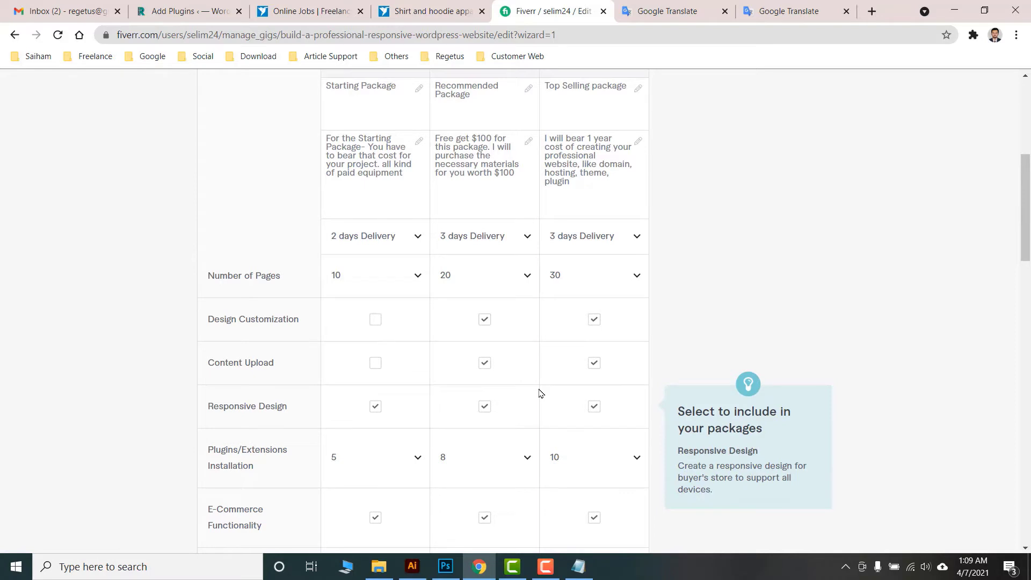
scroll(539, 393, down, 6)
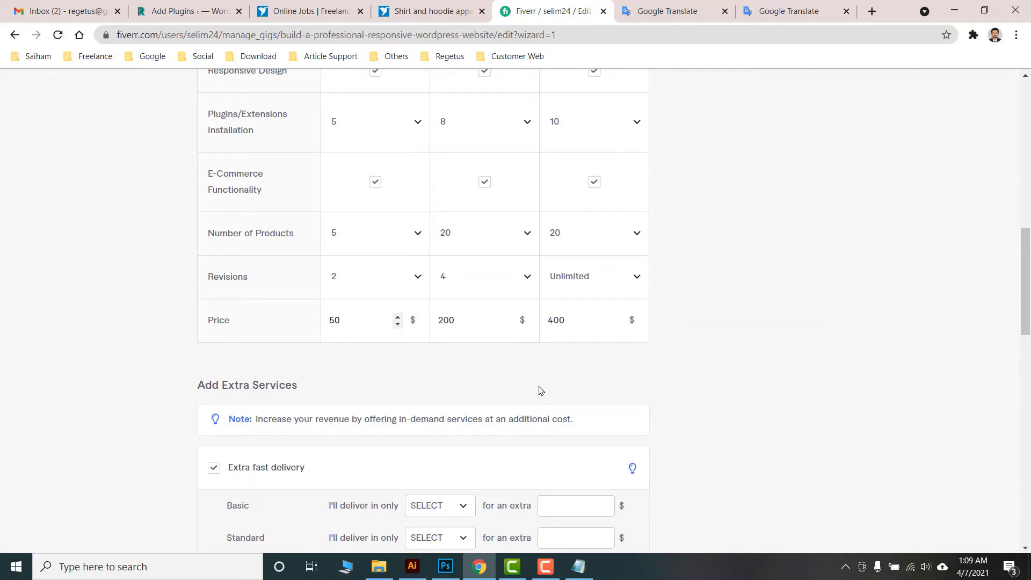
Offer Extra fast delivery as an extra service and review the extras' prices and additional days
scroll(540, 390, down, 4)
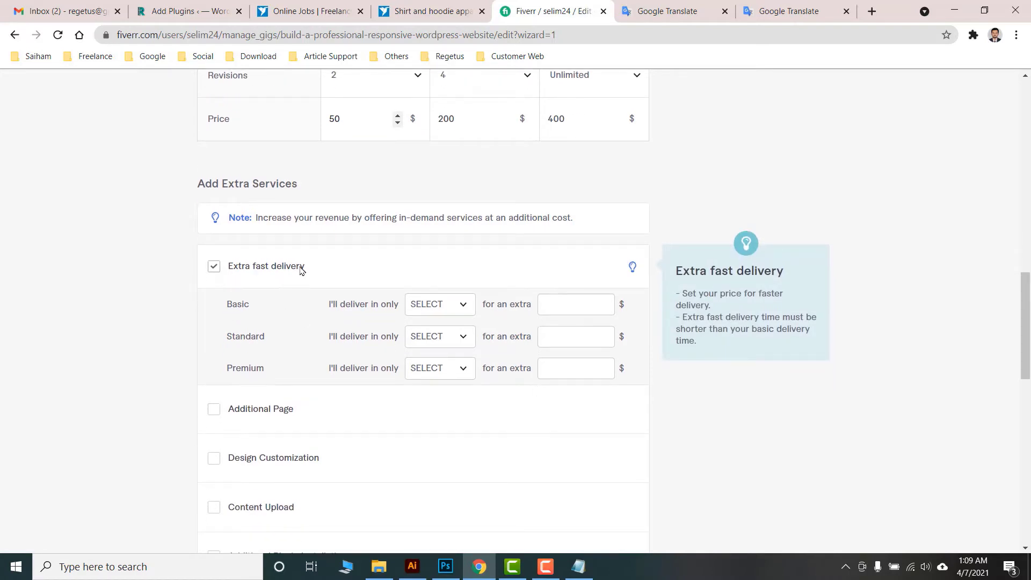
click(214, 267)
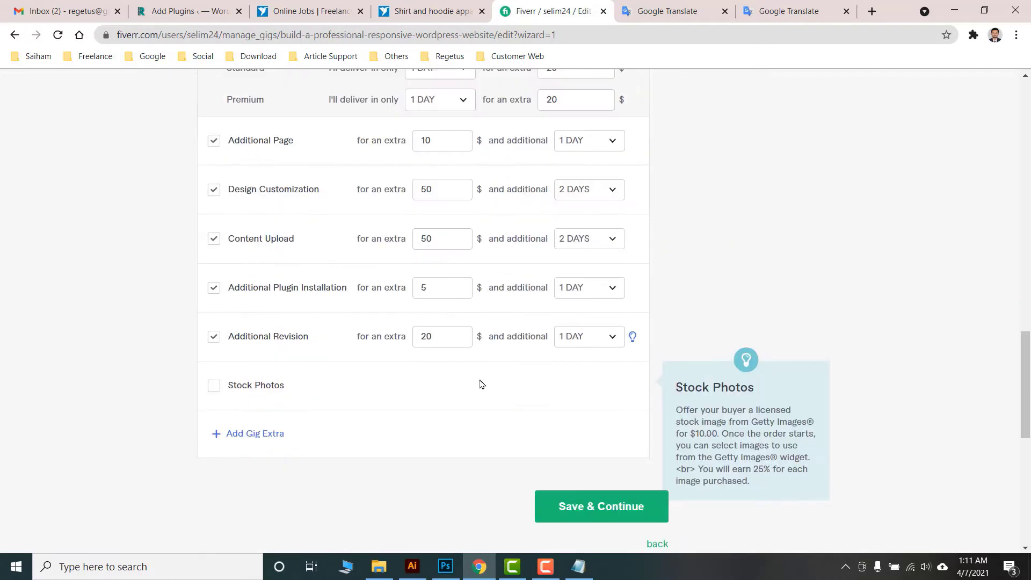
scroll(481, 384, up, 2)
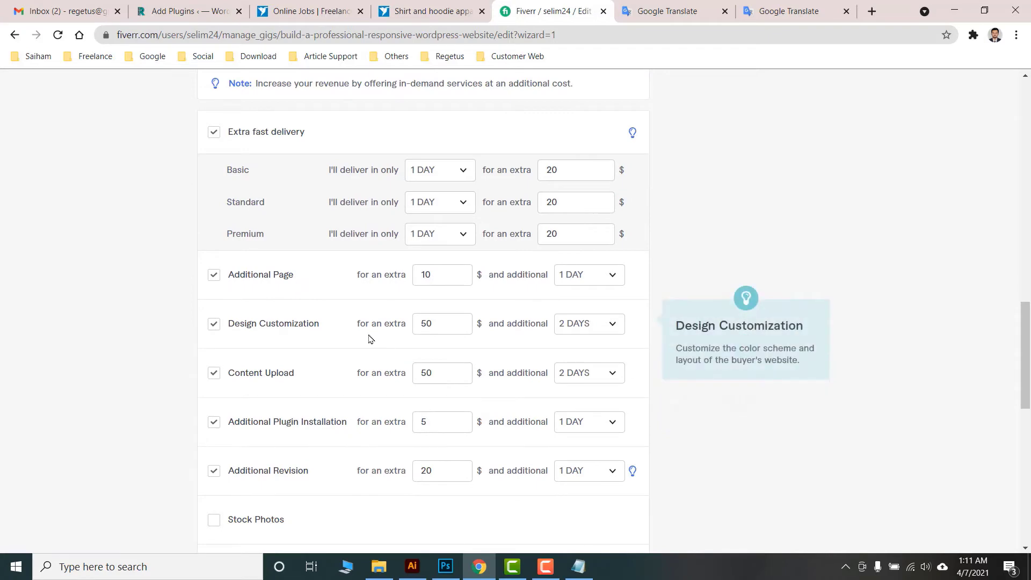
Examine the extra services' prices and additional days, from Extra fast delivery through Additional Revision, against the package prices
scroll(254, 242, up, 1)
scroll(555, 257, up, 7)
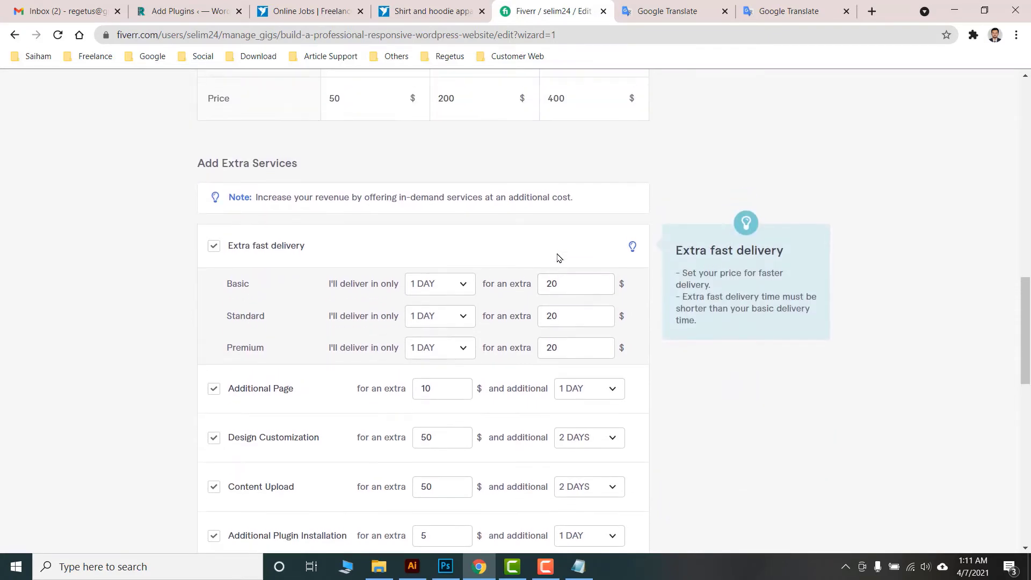
scroll(528, 278, down, 6)
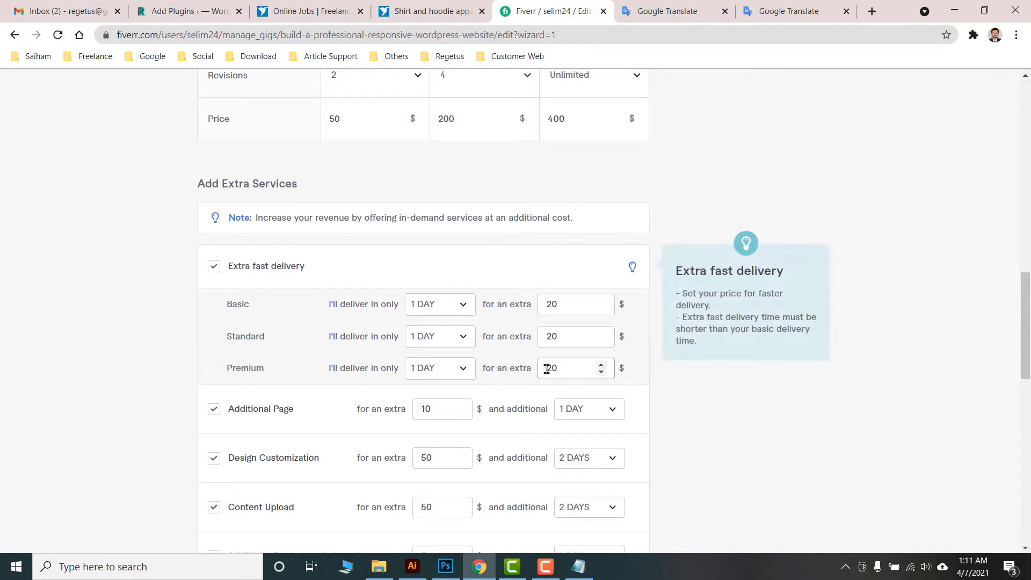
scroll(545, 369, down, 1)
scroll(249, 295, down, 1)
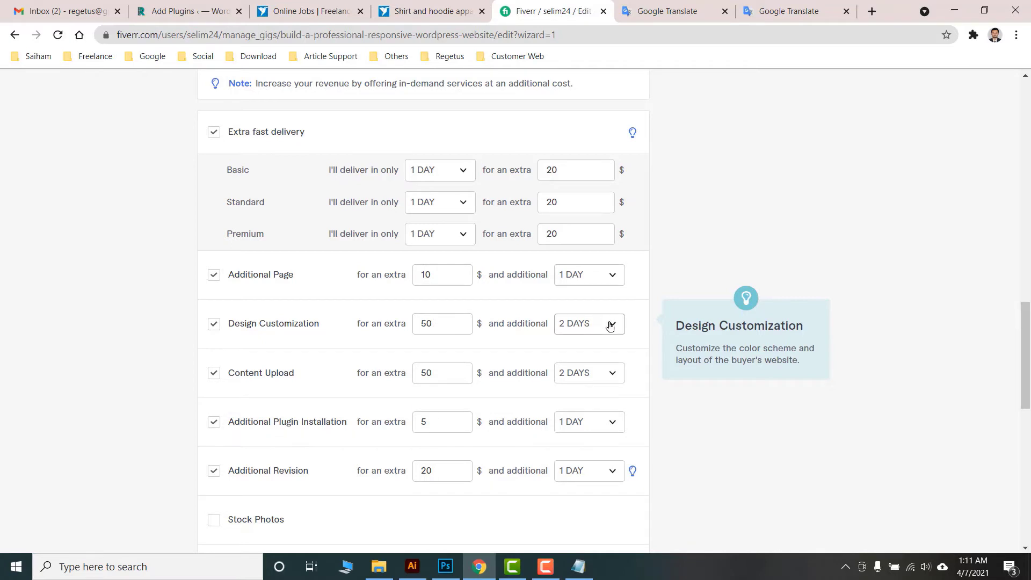
scroll(612, 326, down, 2)
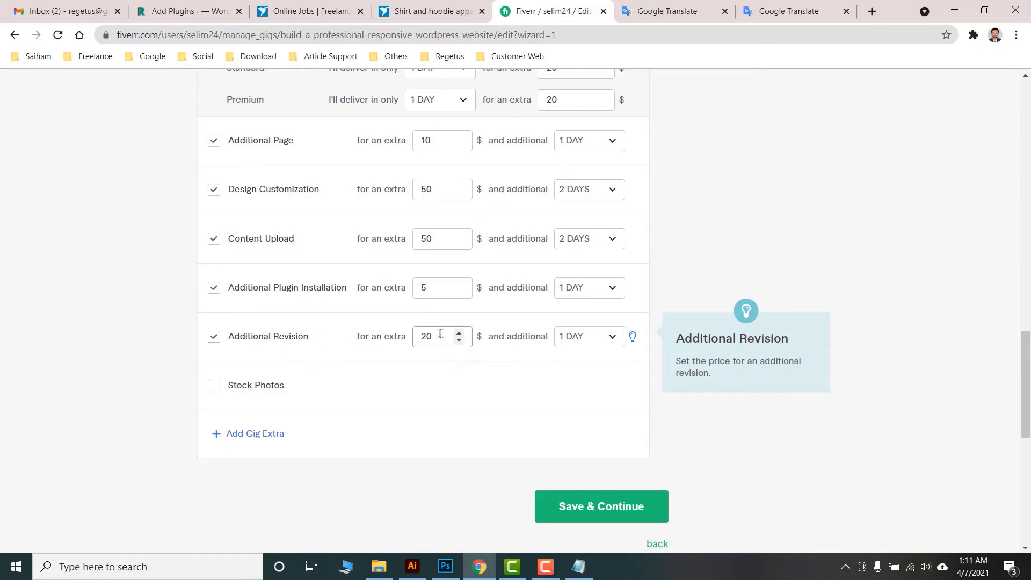
scroll(552, 375, up, 9)
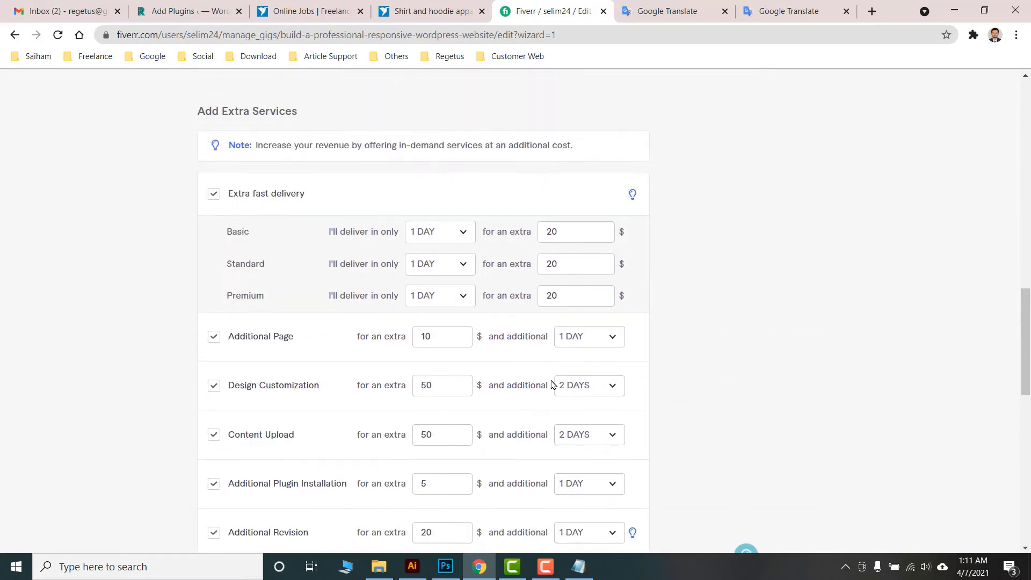
scroll(548, 383, up, 12)
scroll(549, 378, down, 6)
scroll(548, 378, down, 20)
scroll(549, 378, up, 4)
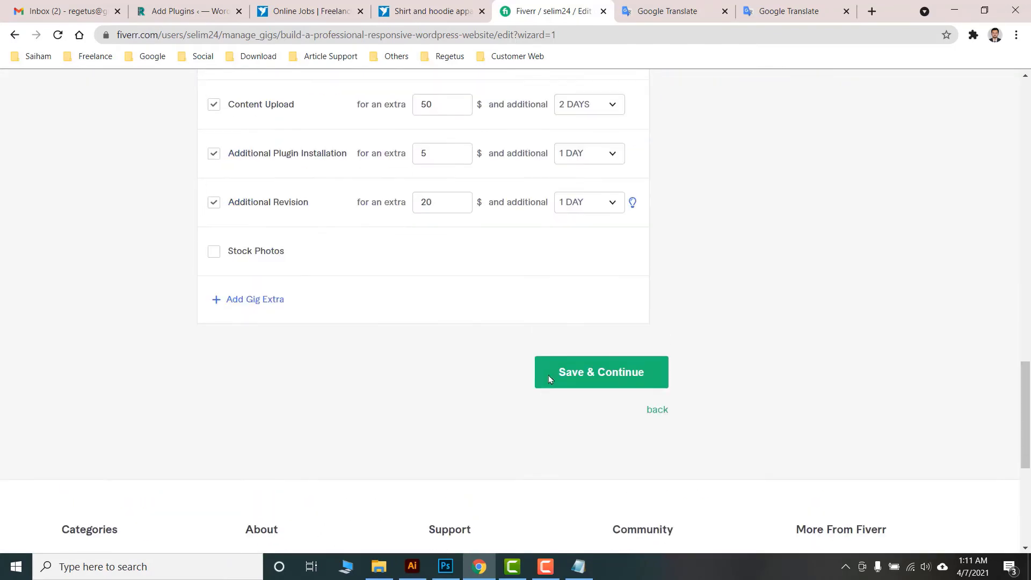
Save the pricing section and fill the gig description with the prepared text copied from the Notepad document
click(622, 372)
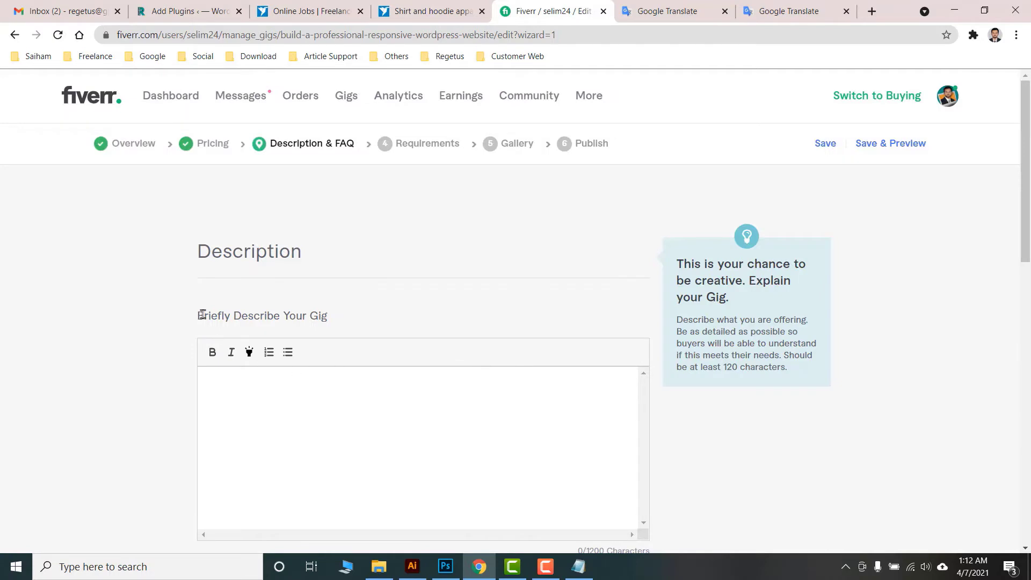
click(230, 387)
scroll(325, 390, down, 3)
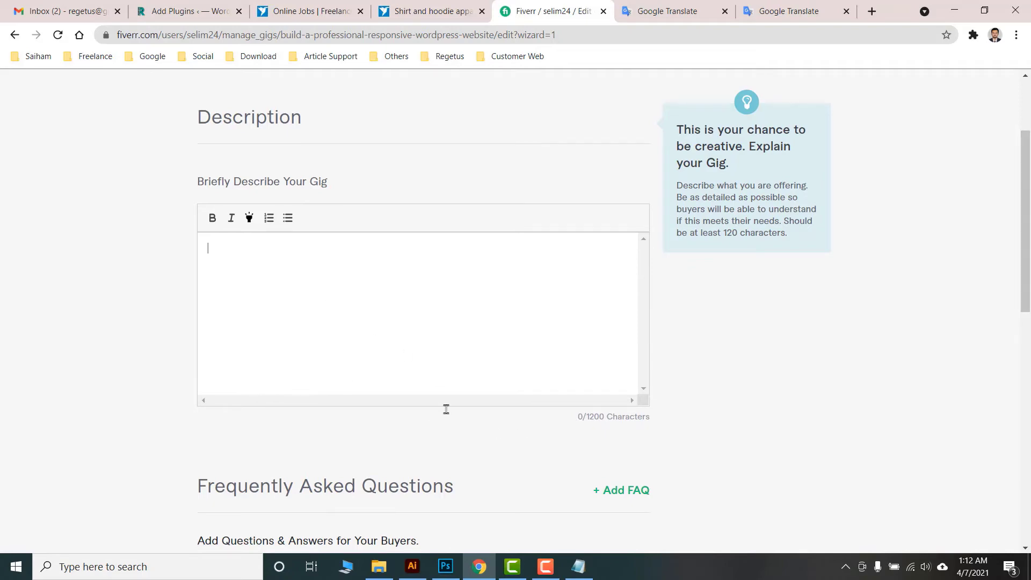
key(alt+Tab)
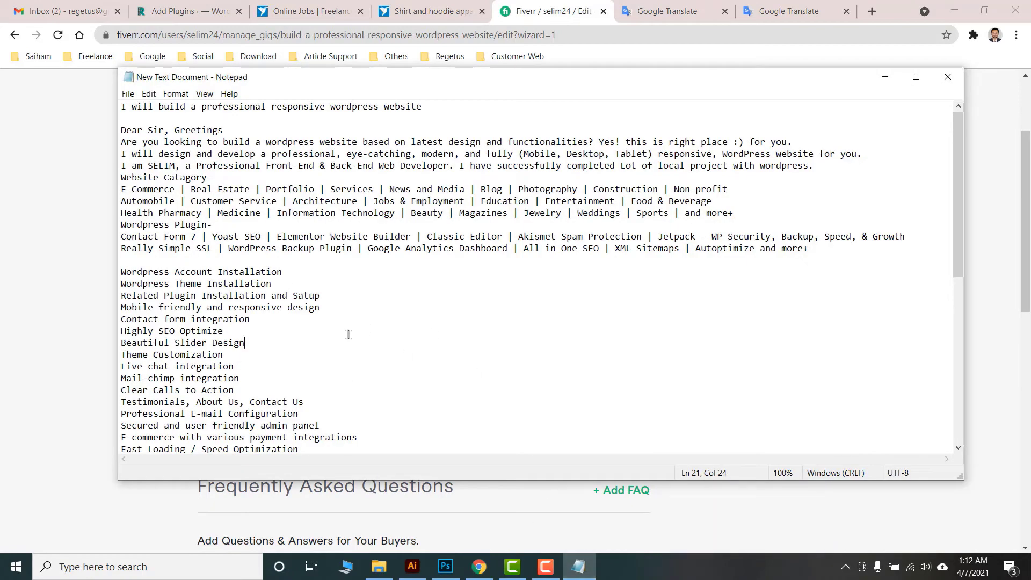
scroll(348, 333, down, 10)
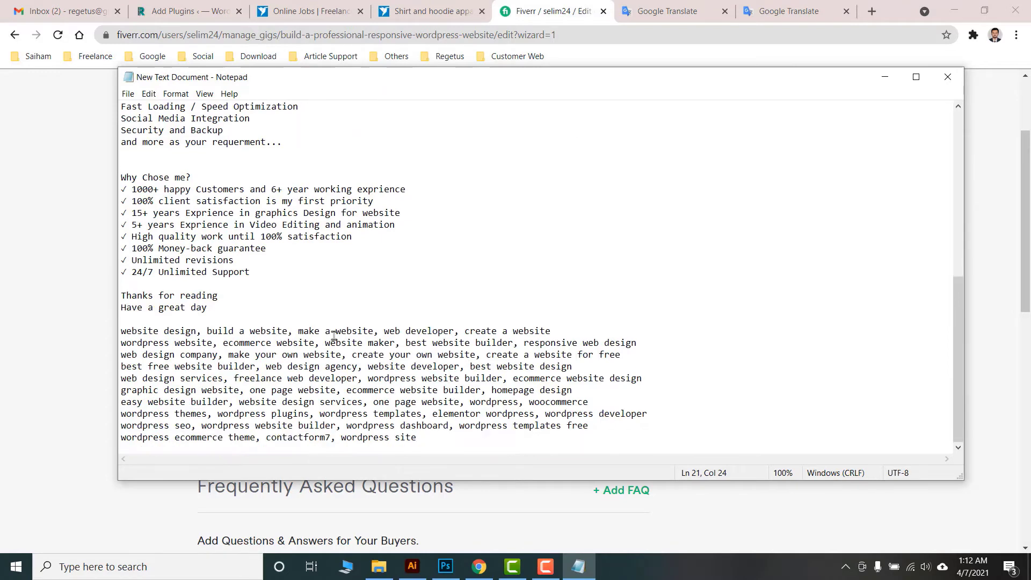
drag(422, 438, 162, 100)
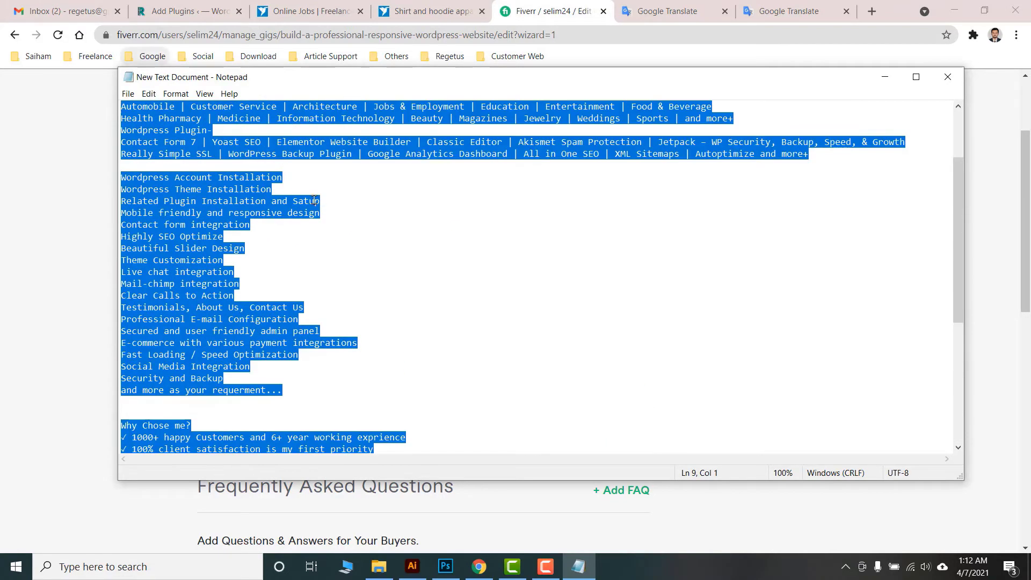
key(ctrl+c)
key(alt+Tab)
key(ctrl+v)
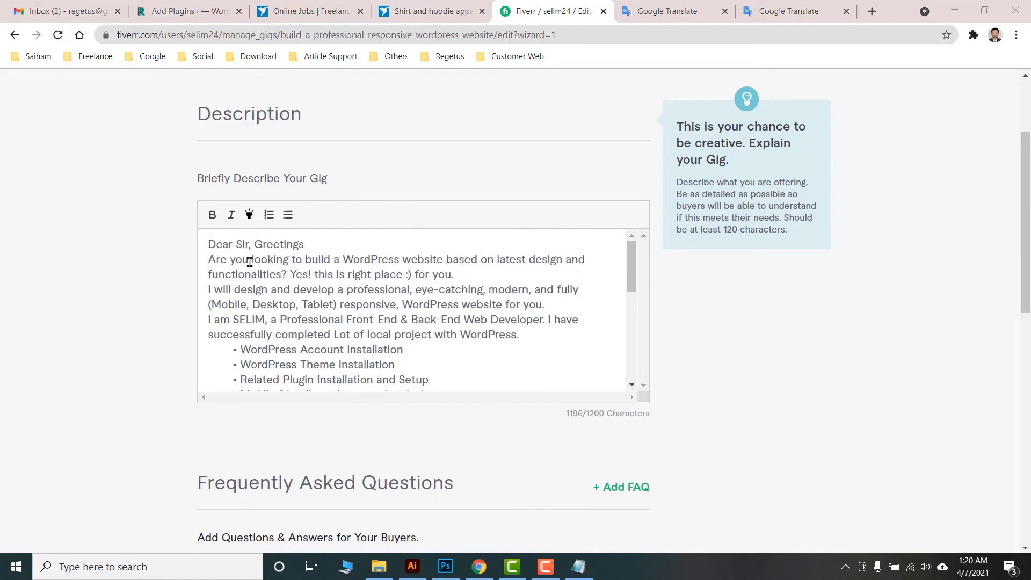
Examine the description's greeting, introduction, service bullet list, closing lines and keyword paragraph
drag(209, 244, 305, 246)
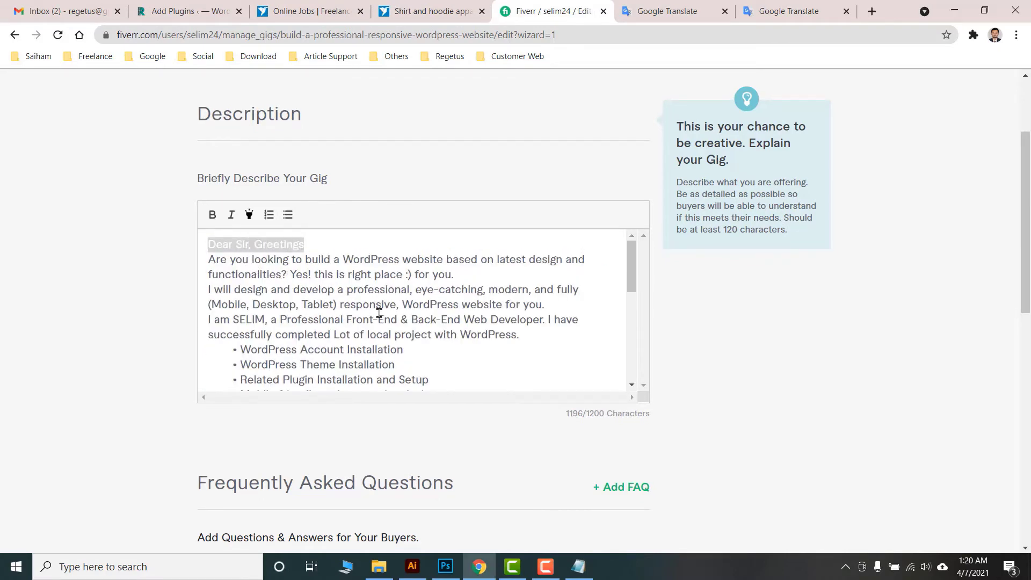
drag(540, 338, 243, 272)
click(326, 293)
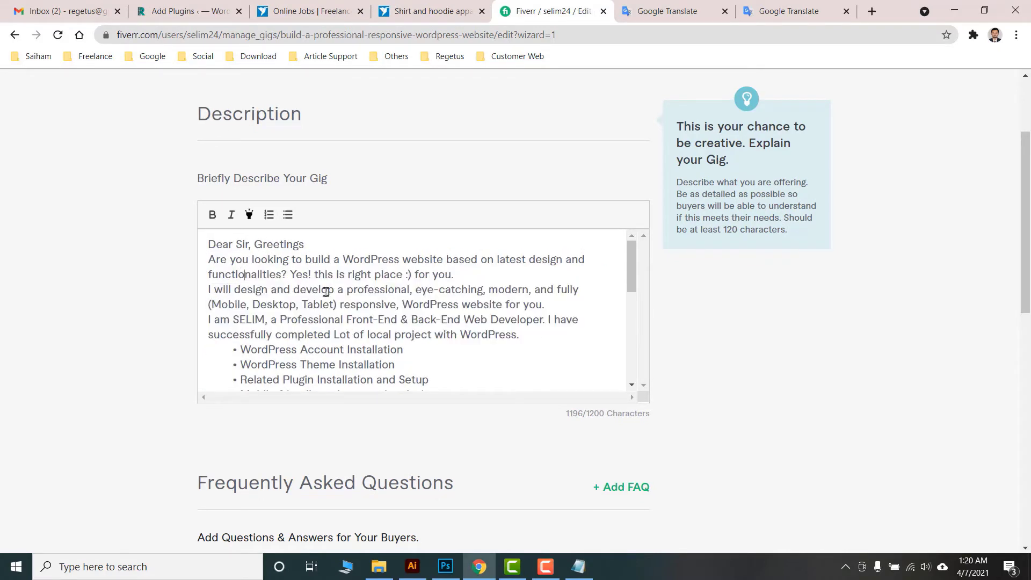
scroll(328, 294, down, 1)
scroll(328, 294, down, 4)
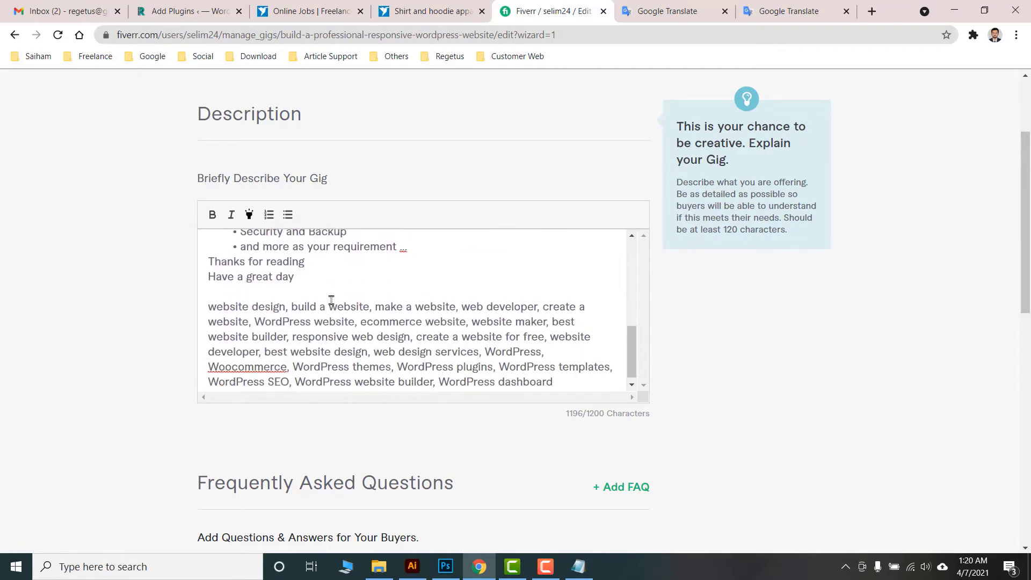
scroll(331, 300, down, 1)
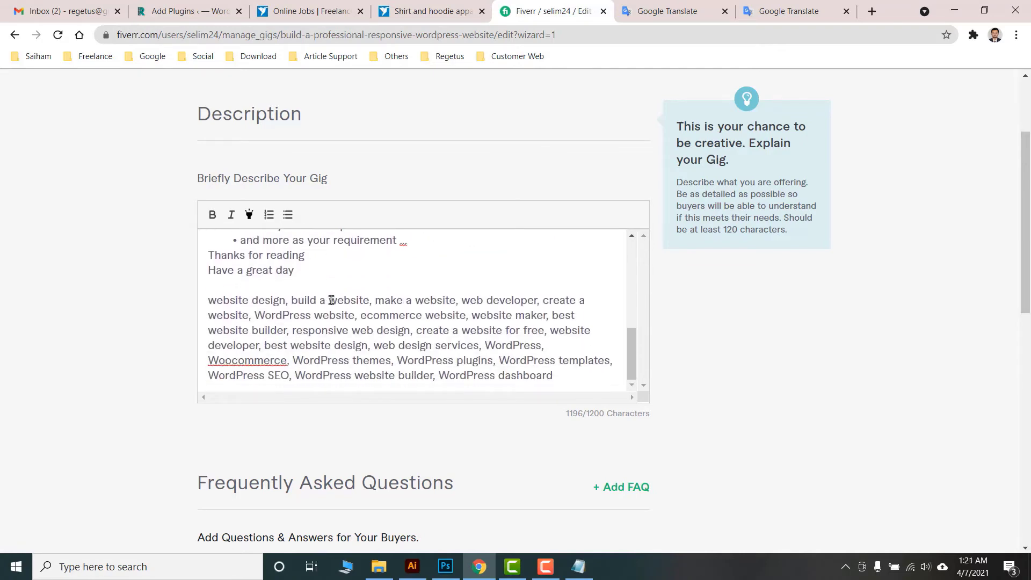
scroll(341, 302, up, 10)
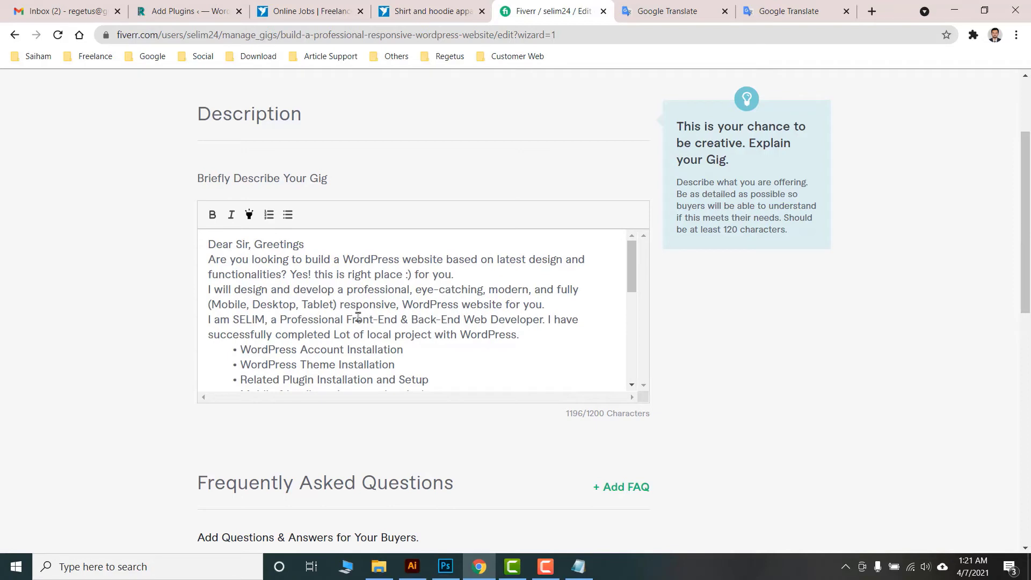
Highlight the opening question ending in "latest design and functionalities?" and the phrase "WordPress website" in the description
click(245, 274)
drag(210, 259, 285, 276)
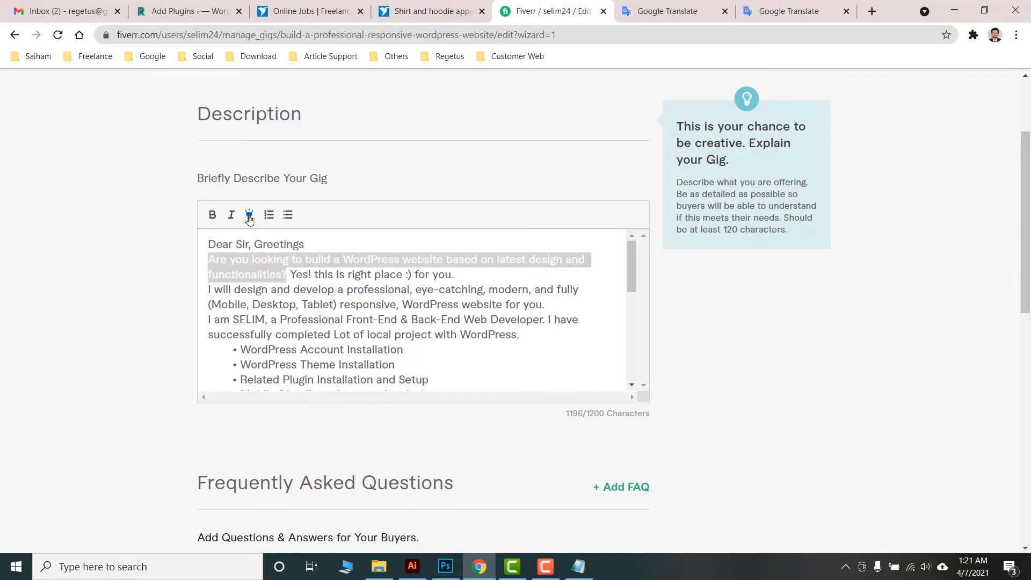
click(249, 216)
click(308, 286)
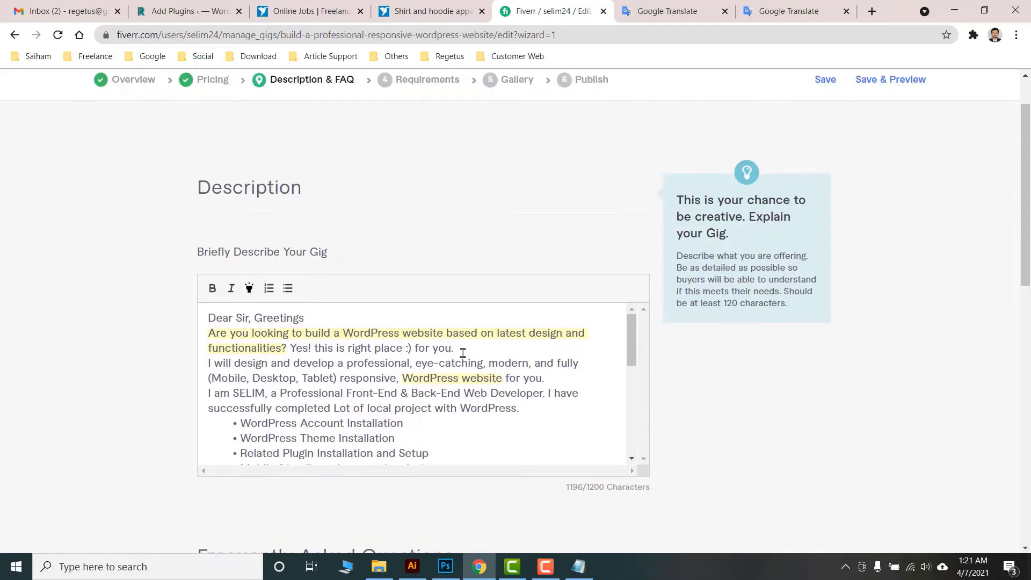
Check the description through to its closing keywords and save the Description & FAQ section without adding an FAQ
scroll(441, 312, up, 1)
scroll(387, 270, down, 3)
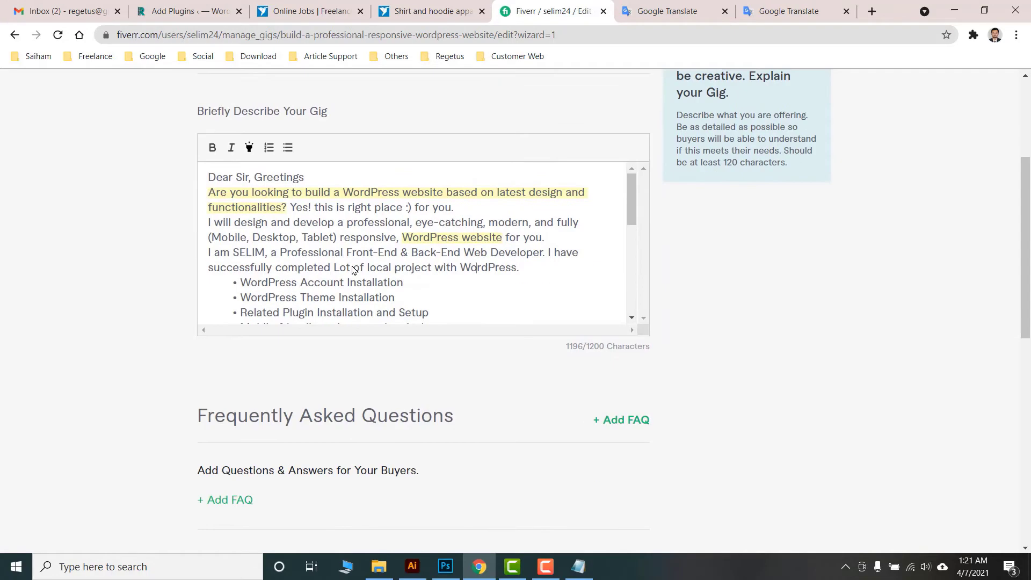
scroll(368, 274, down, 3)
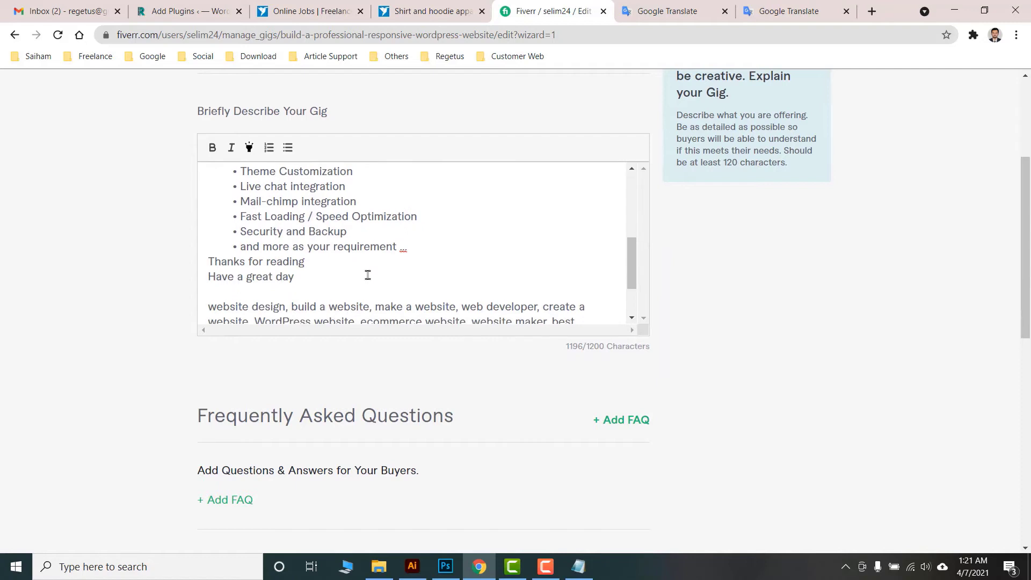
scroll(368, 275, down, 1)
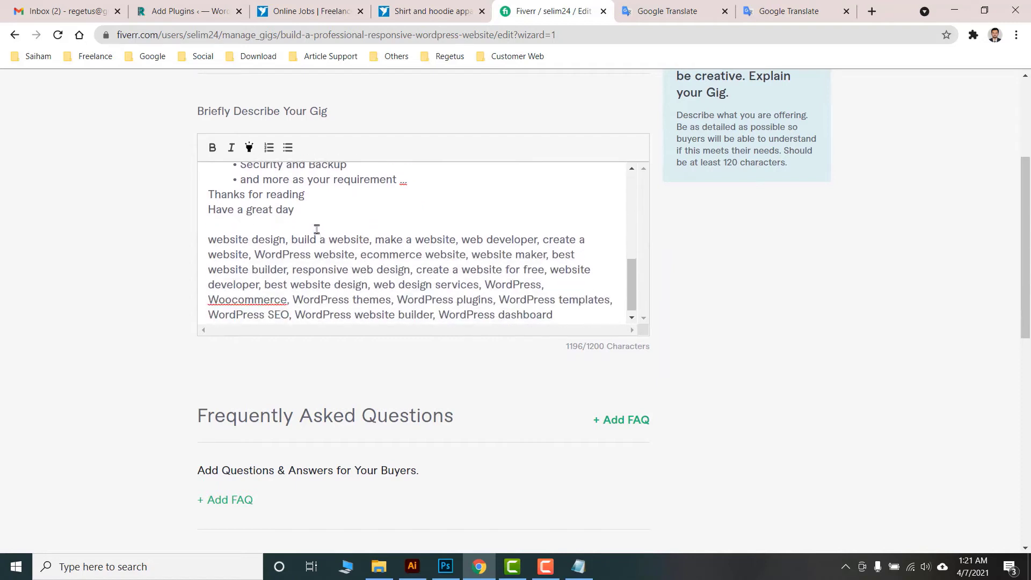
scroll(316, 230, down, 2)
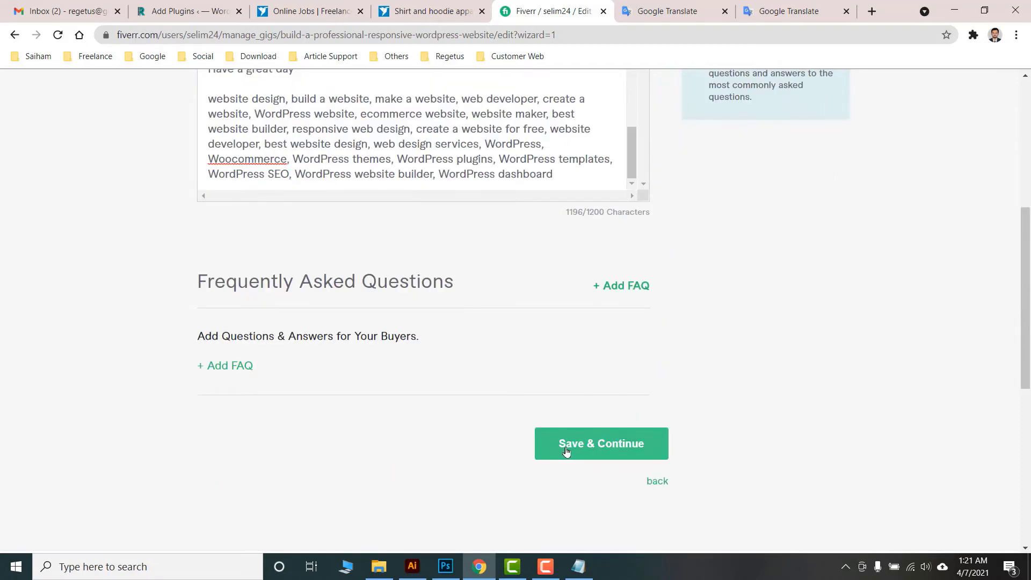
click(599, 445)
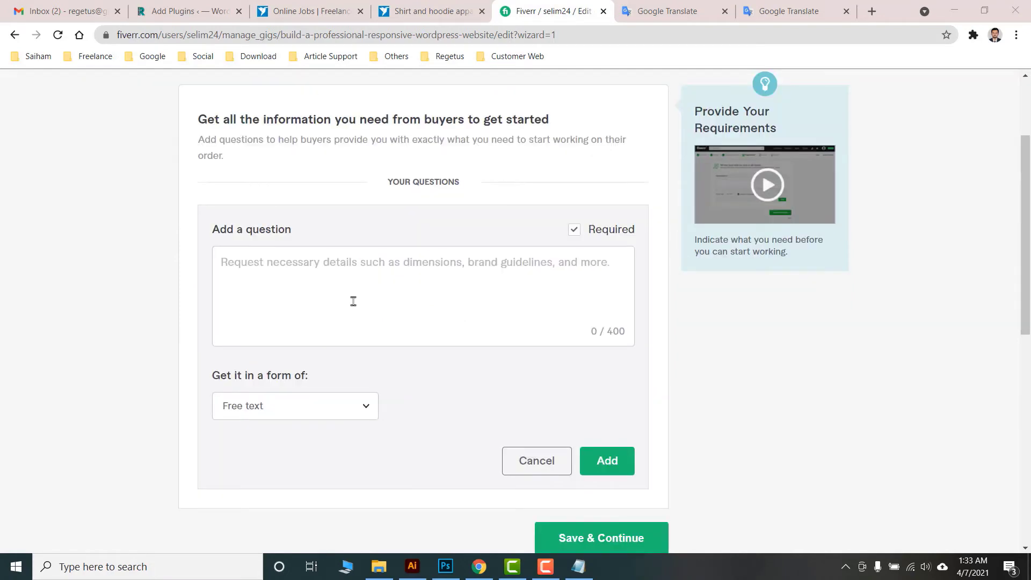
Add the required buyer question "Do you have any logo?" with a free-text answer and save the requirements
right_click(278, 273)
click(322, 378)
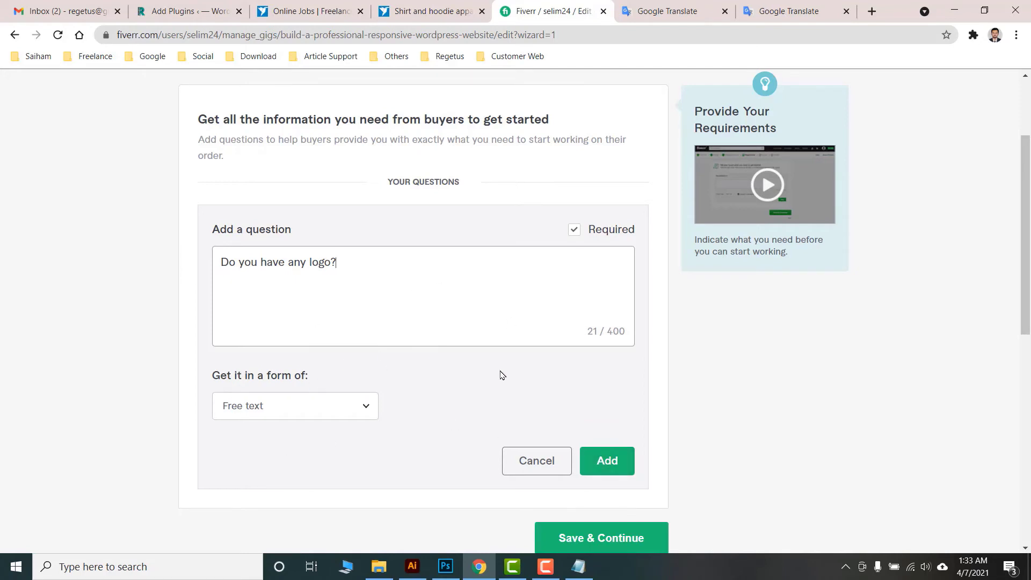
click(260, 410)
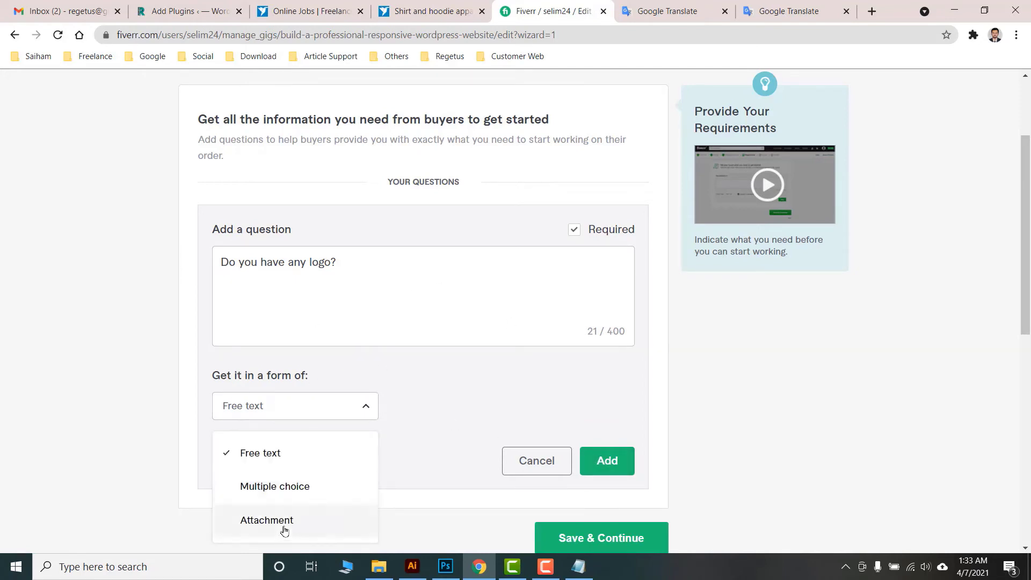
click(263, 406)
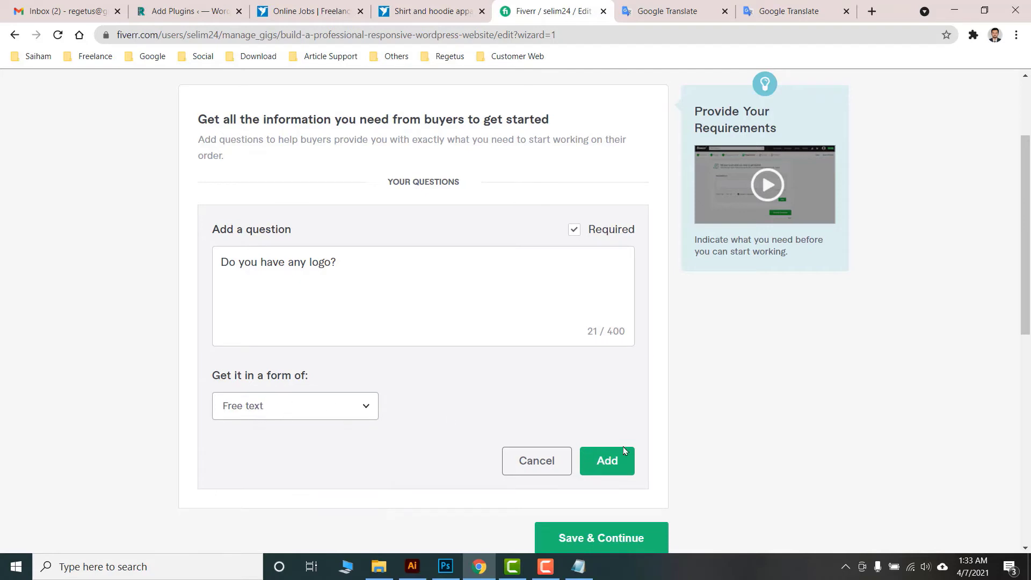
click(611, 464)
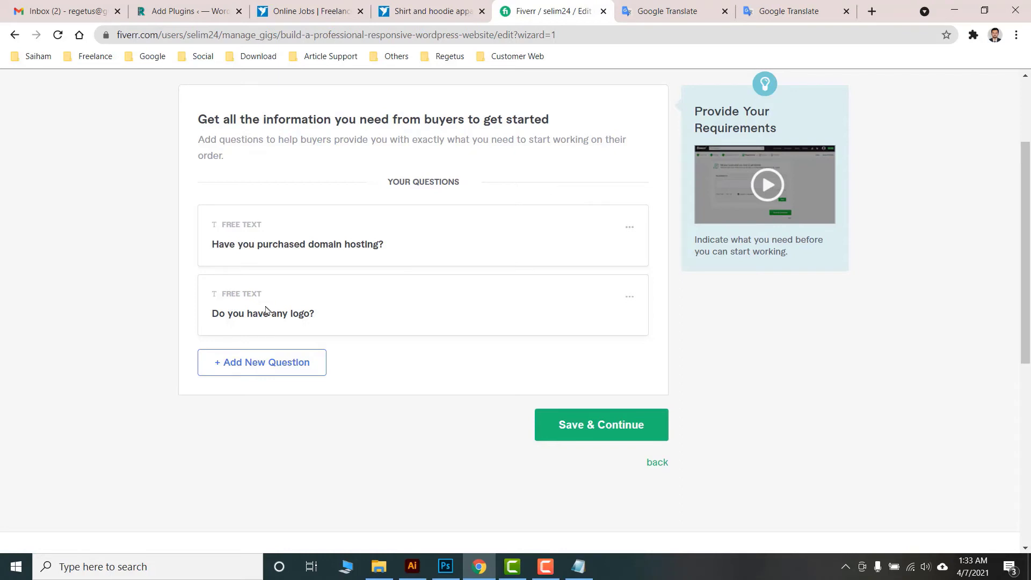
scroll(424, 303, up, 1)
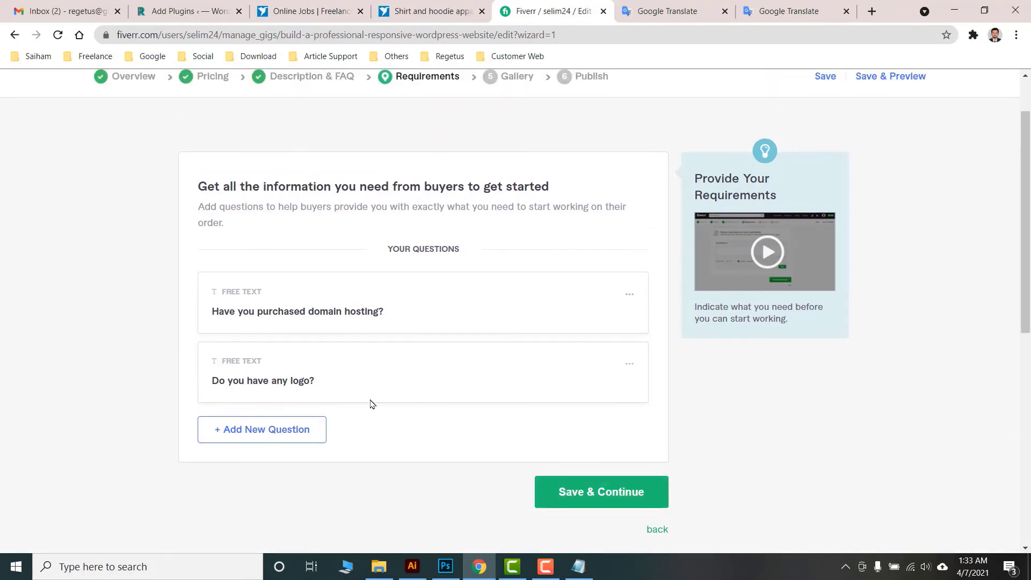
click(612, 498)
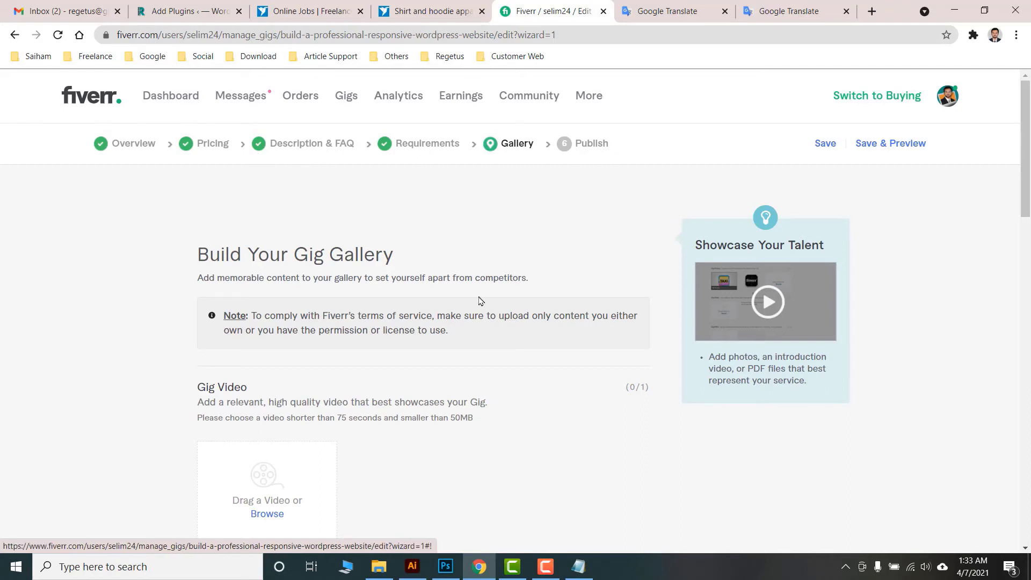
Upload the gig video "Web Design GIG for Fiverr.mp4" and two gig photos: the orange online-store devices image and the WordPress laptop image
scroll(469, 316, down, 1)
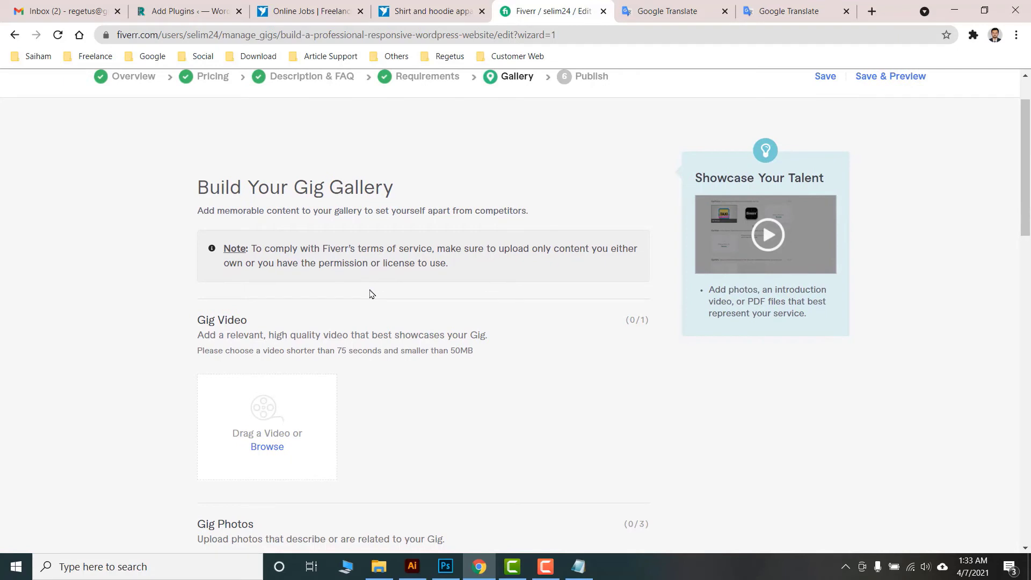
scroll(365, 390, down, 1)
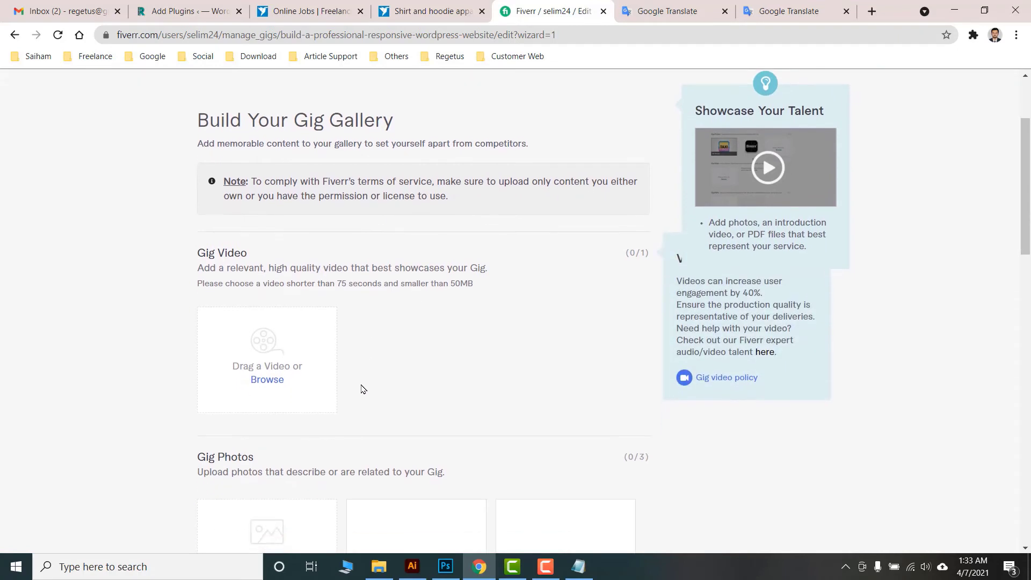
scroll(361, 388, down, 1)
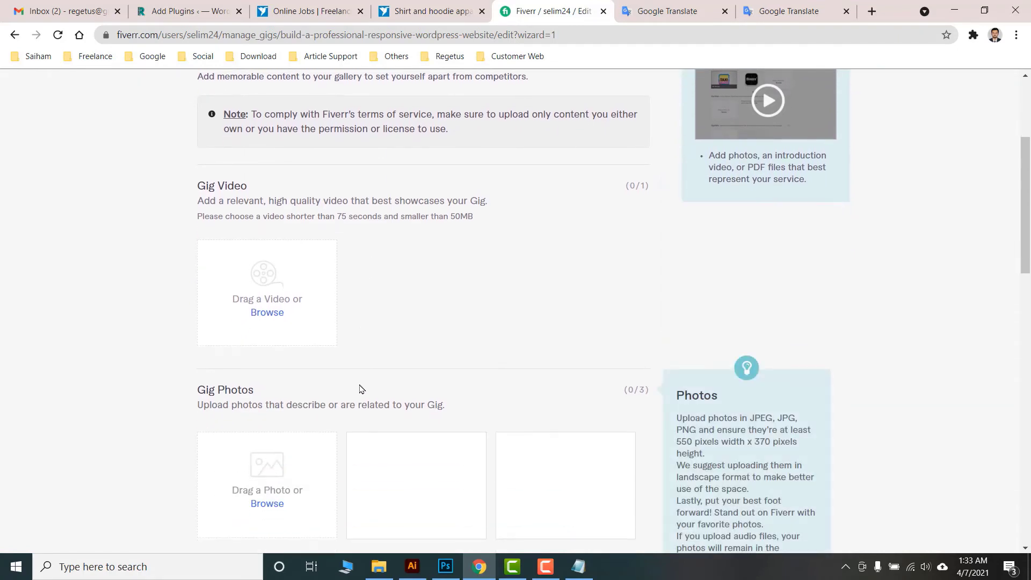
click(266, 313)
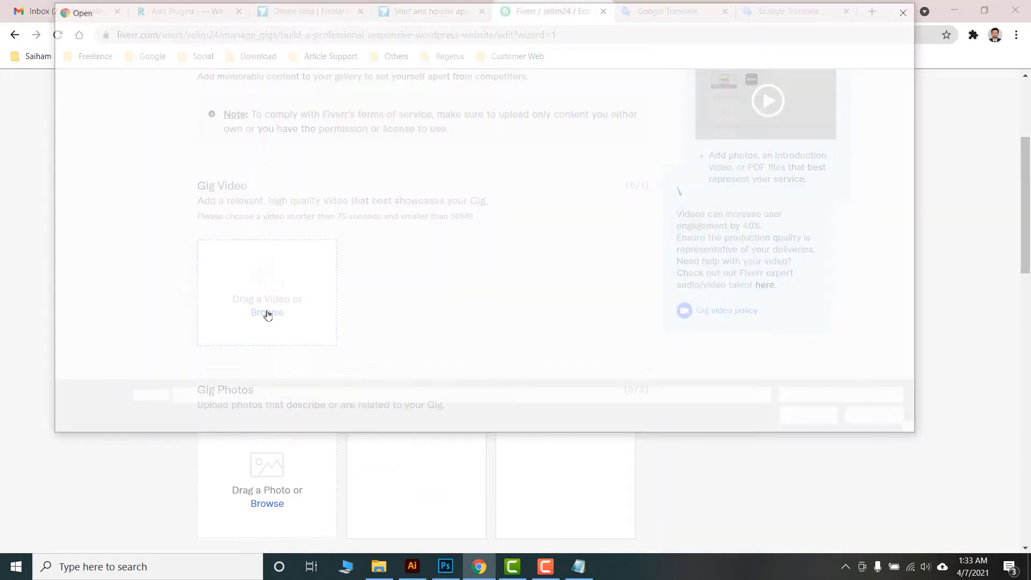
scroll(121, 355, down, 1)
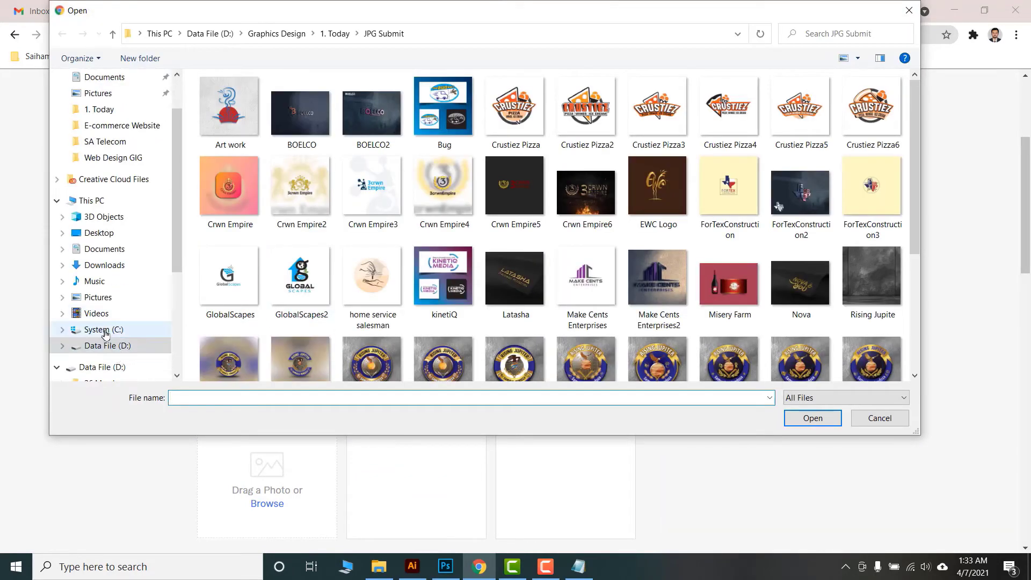
key(Escape)
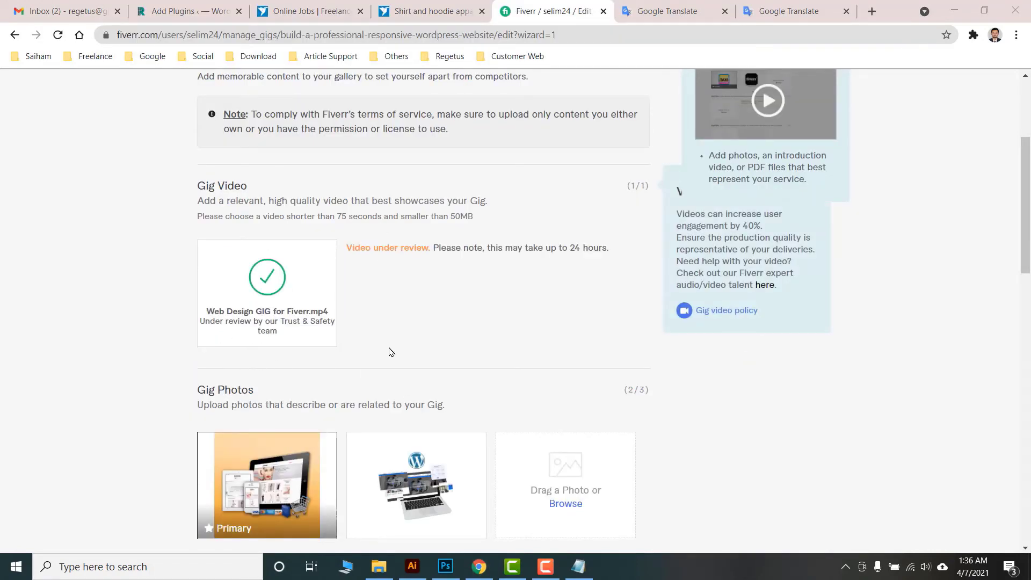
Add the "SEO Process" diagram as the third gig photo
scroll(388, 350, up, 3)
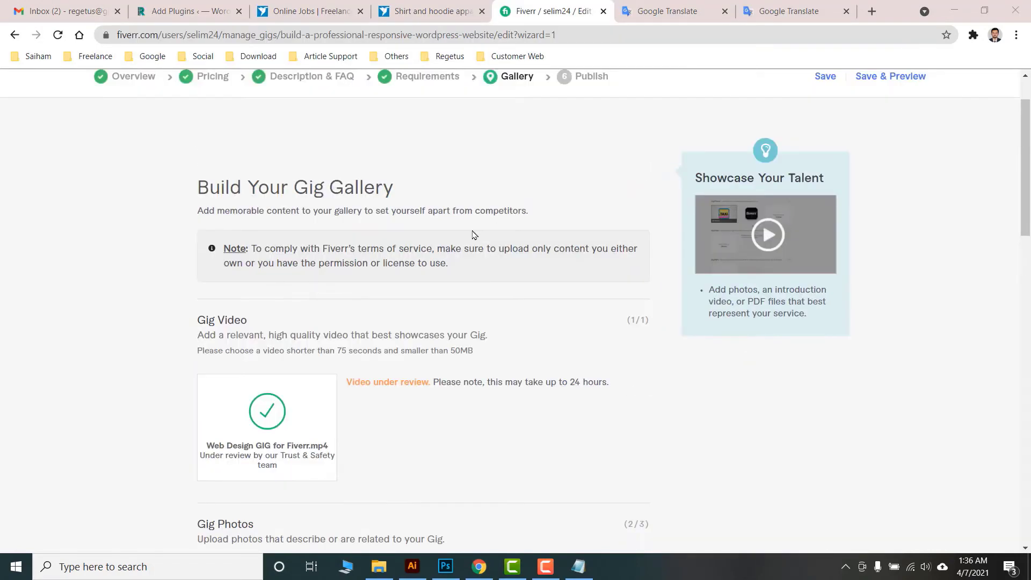
scroll(356, 327, down, 3)
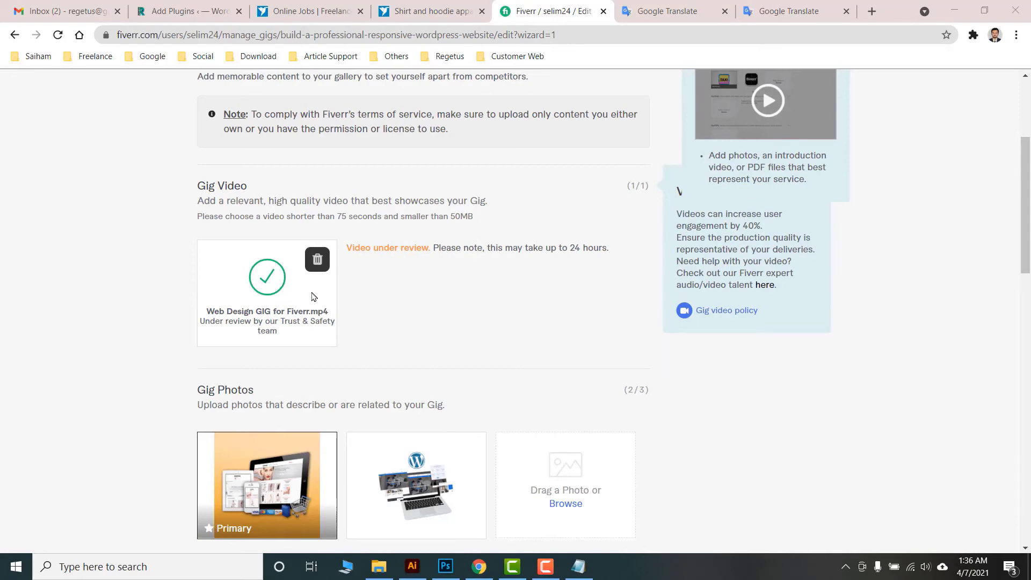
scroll(312, 295, down, 3)
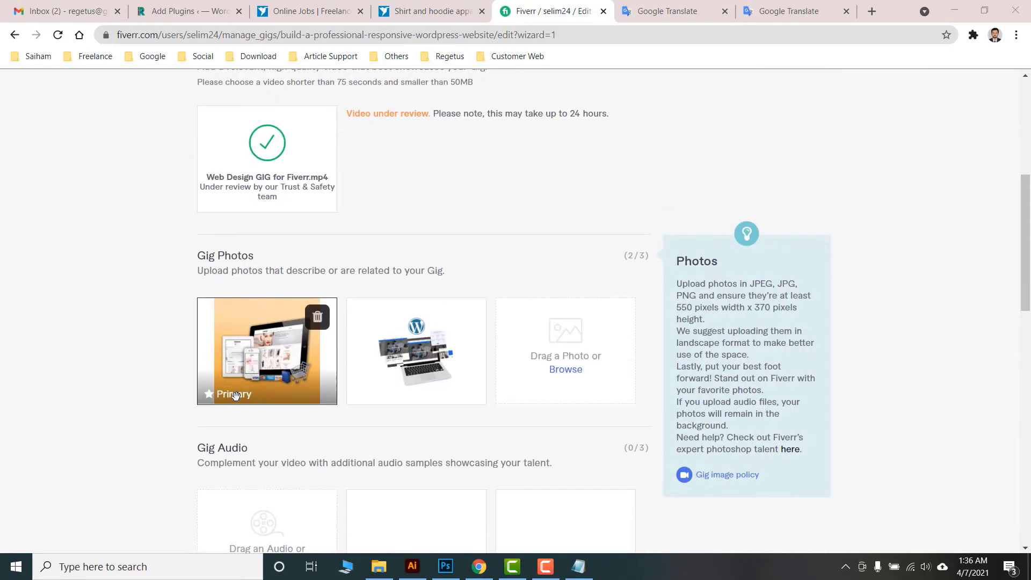
click(569, 371)
key(Escape)
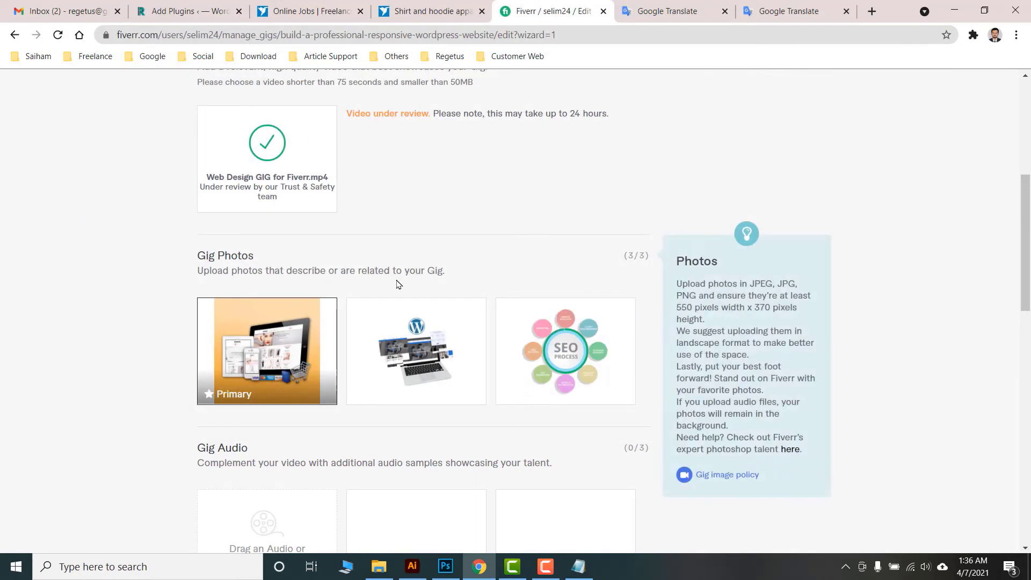
Check the gallery's audio and PDF sections and save the gallery without adding any audio or PDF files
scroll(396, 285, down, 1)
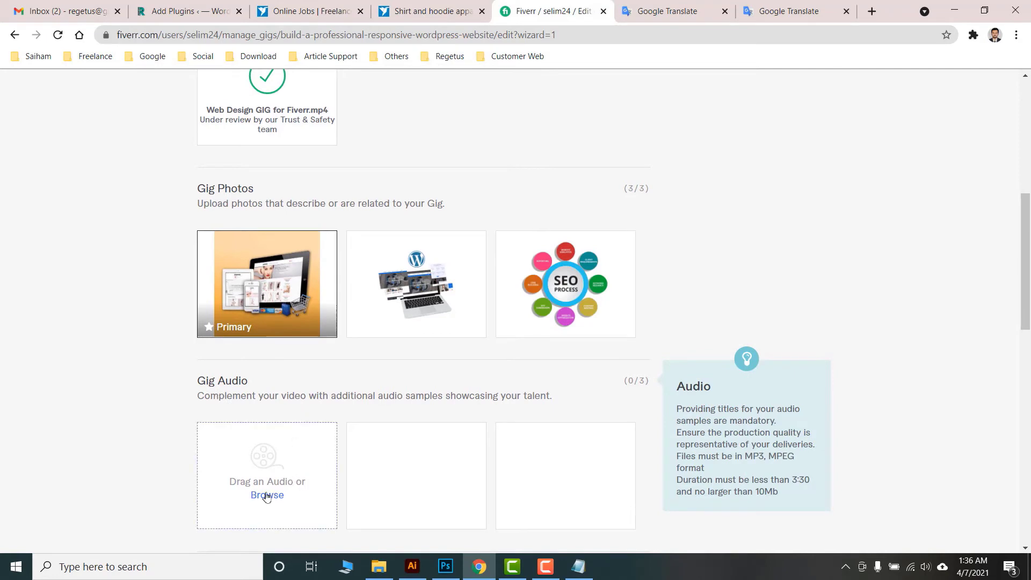
scroll(285, 484, down, 4)
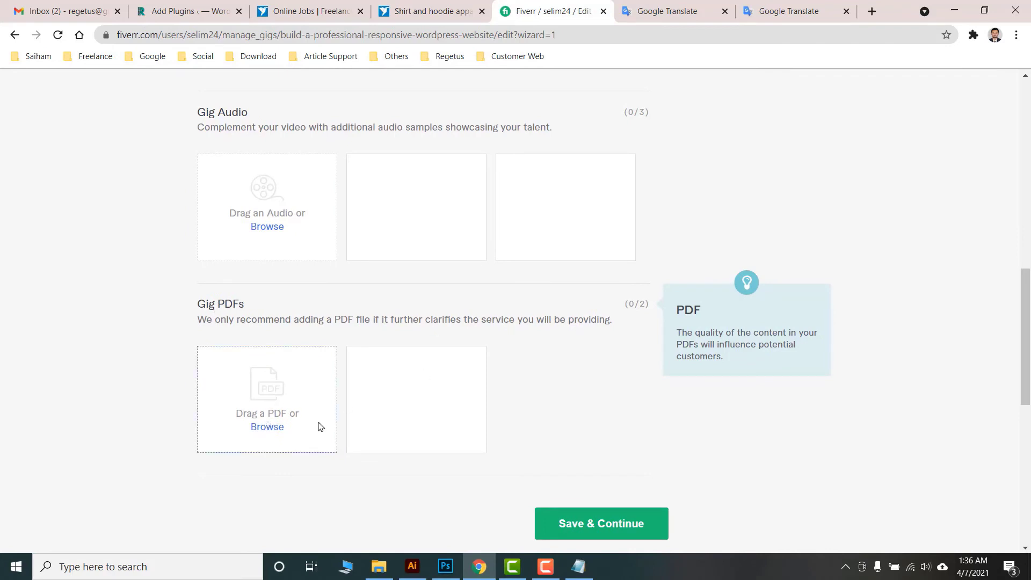
scroll(366, 418, down, 1)
scroll(366, 419, up, 2)
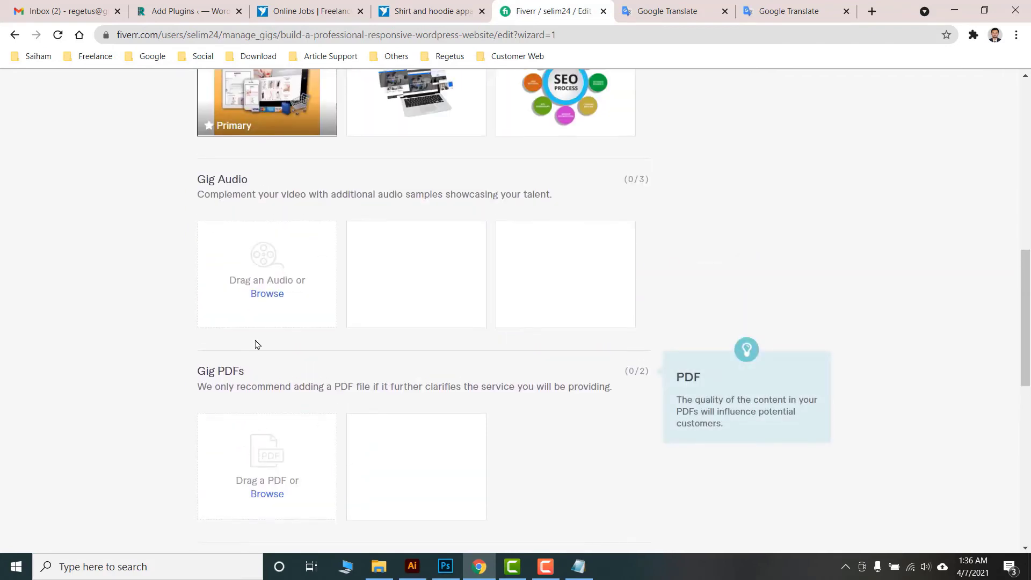
scroll(262, 369, up, 5)
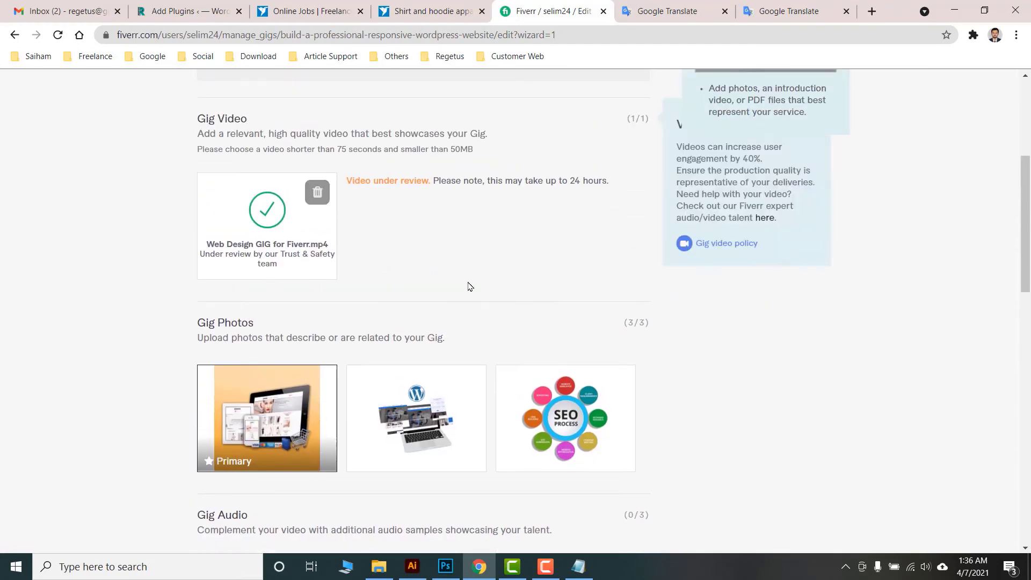
scroll(427, 411, up, 2)
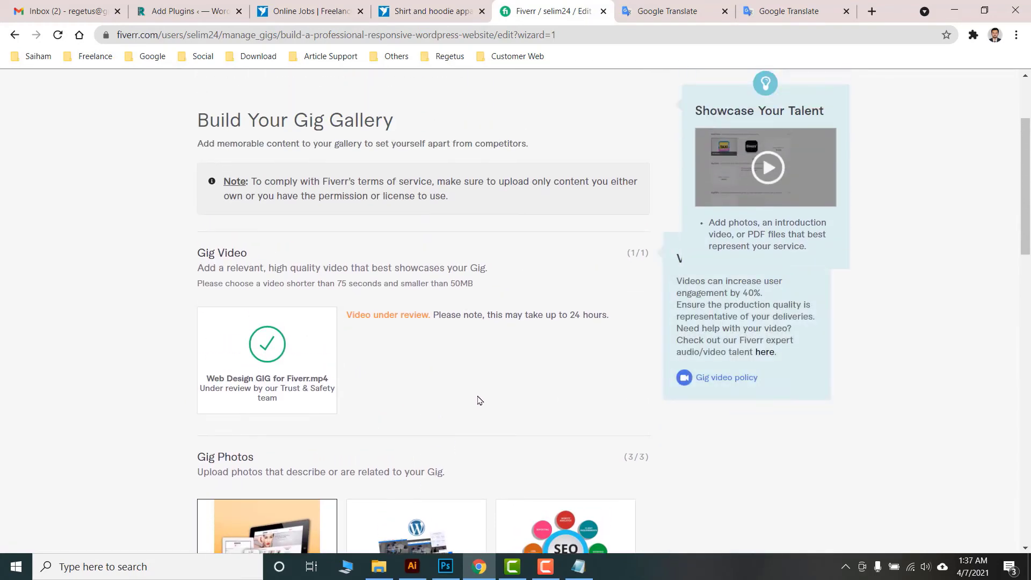
scroll(478, 397, down, 10)
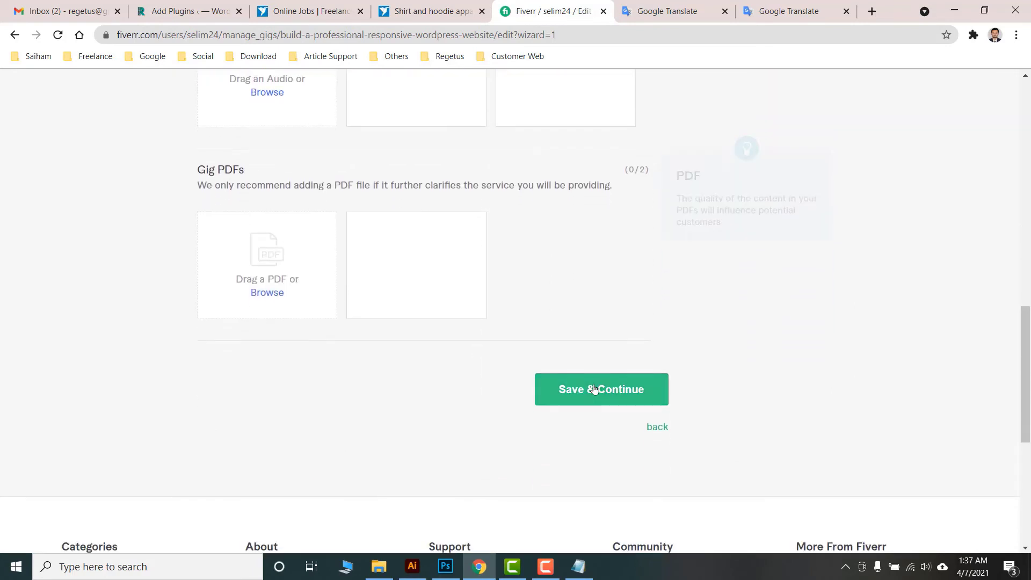
click(594, 388)
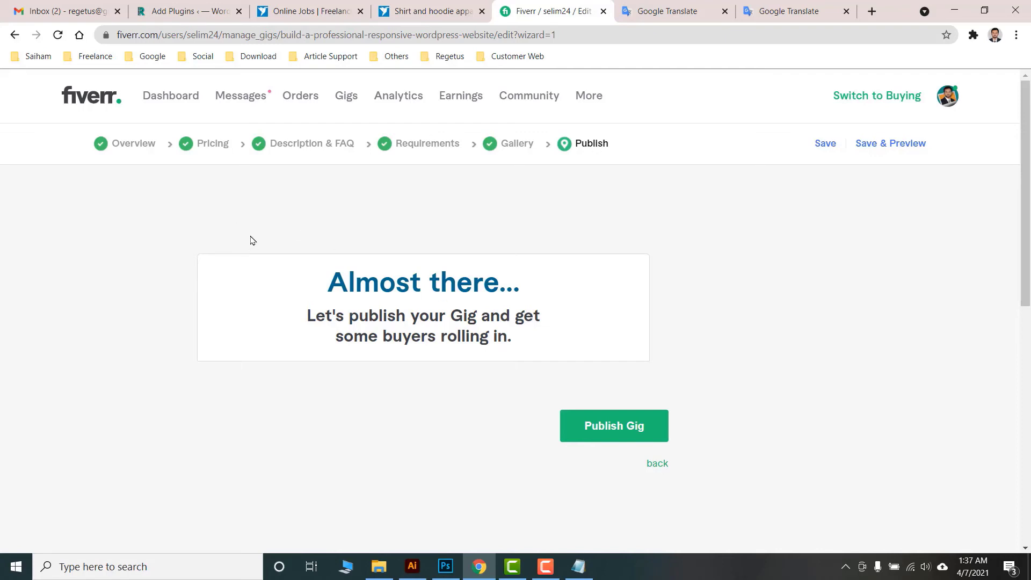
Review the gig's overview settings and the scope and pricing of its three packages
click(134, 145)
scroll(421, 375, down, 6)
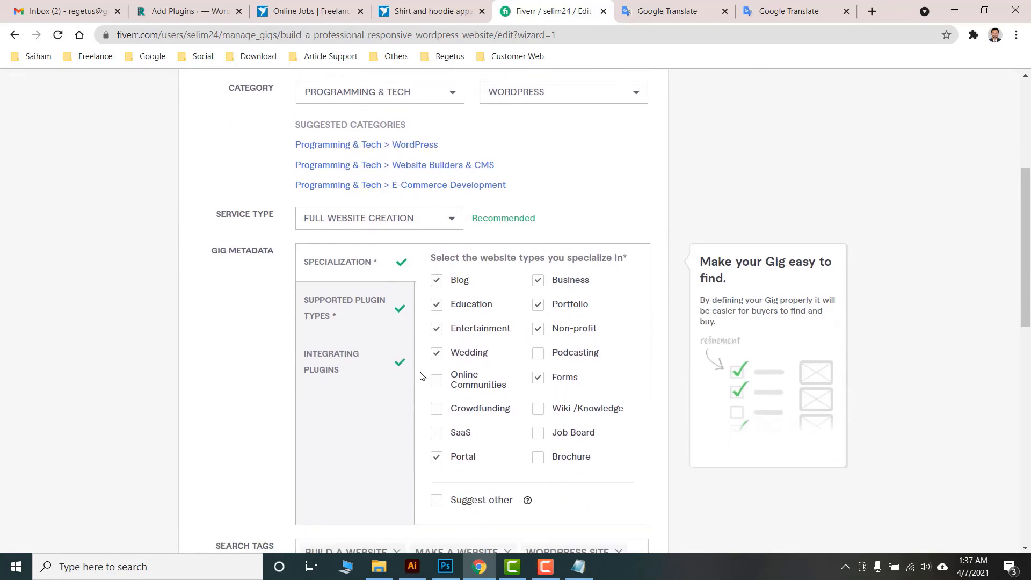
scroll(421, 375, down, 2)
scroll(429, 379, up, 8)
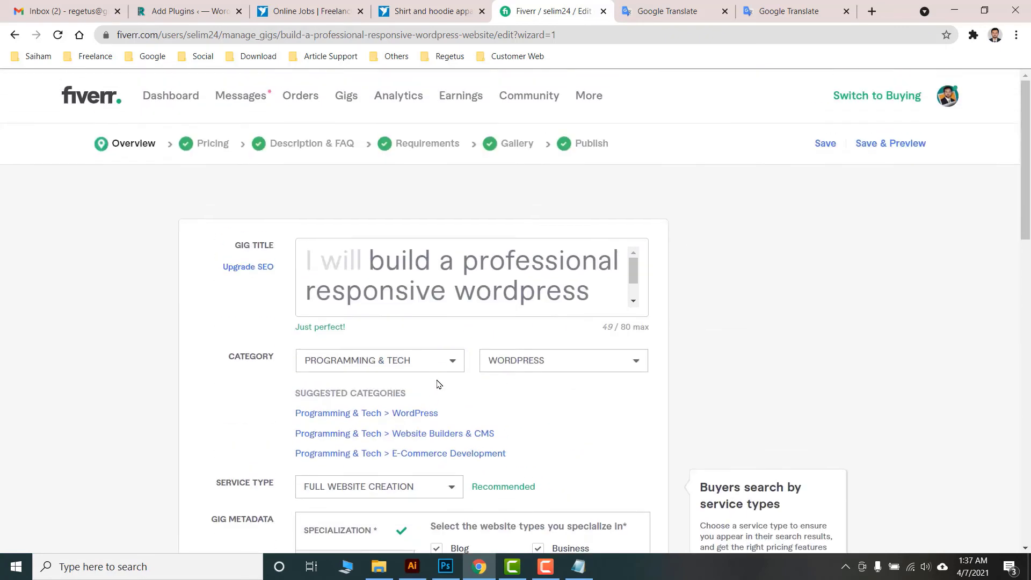
click(207, 143)
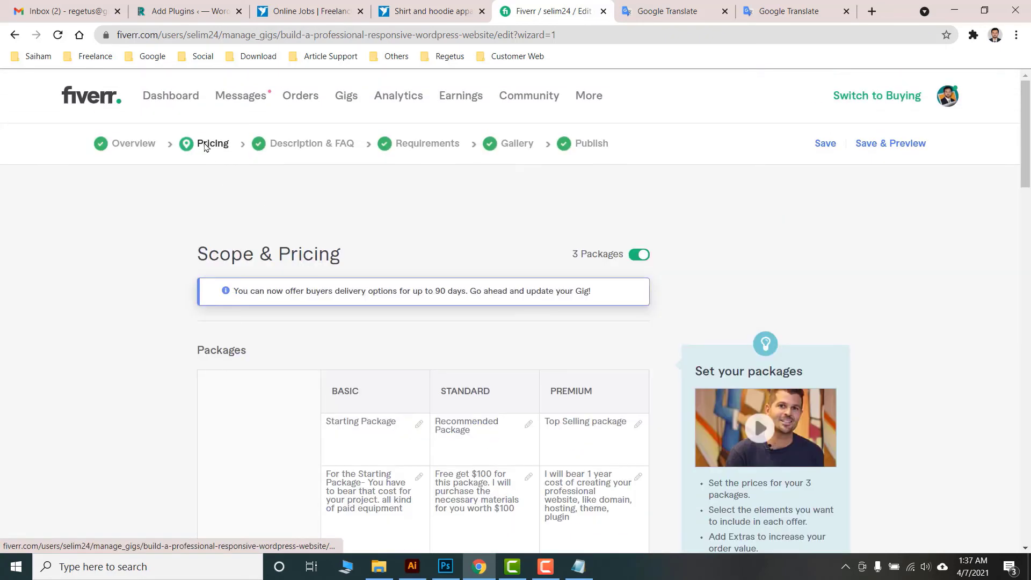
scroll(432, 396, down, 10)
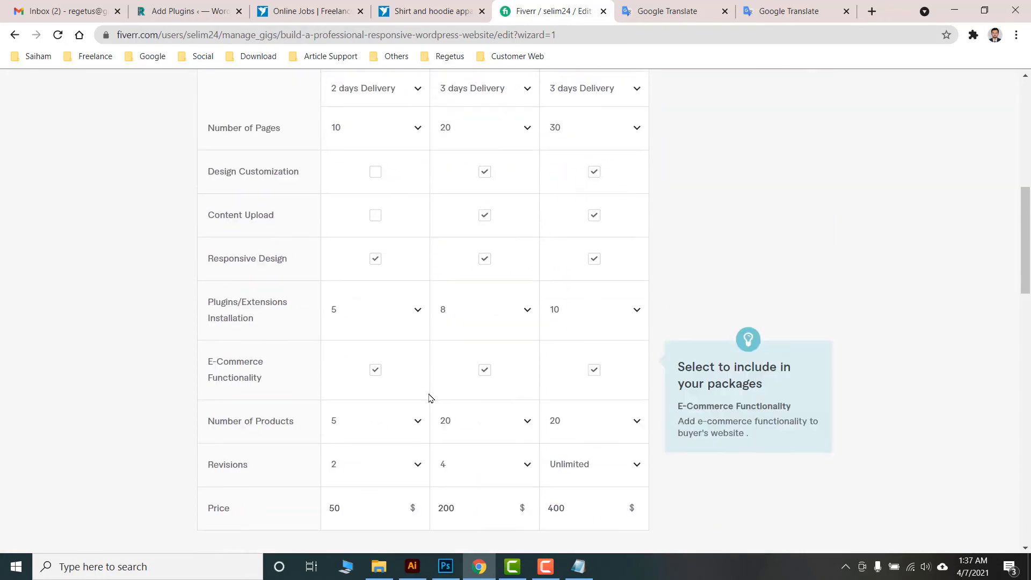
scroll(429, 397, down, 2)
scroll(502, 413, up, 13)
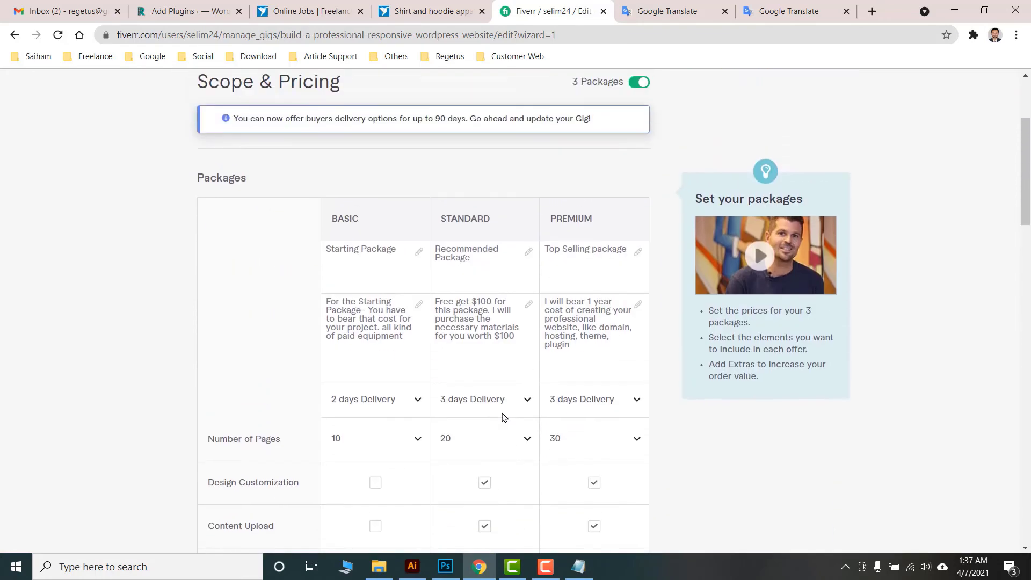
Review the gig's description and FAQ section and its buyer requirement questions
click(322, 144)
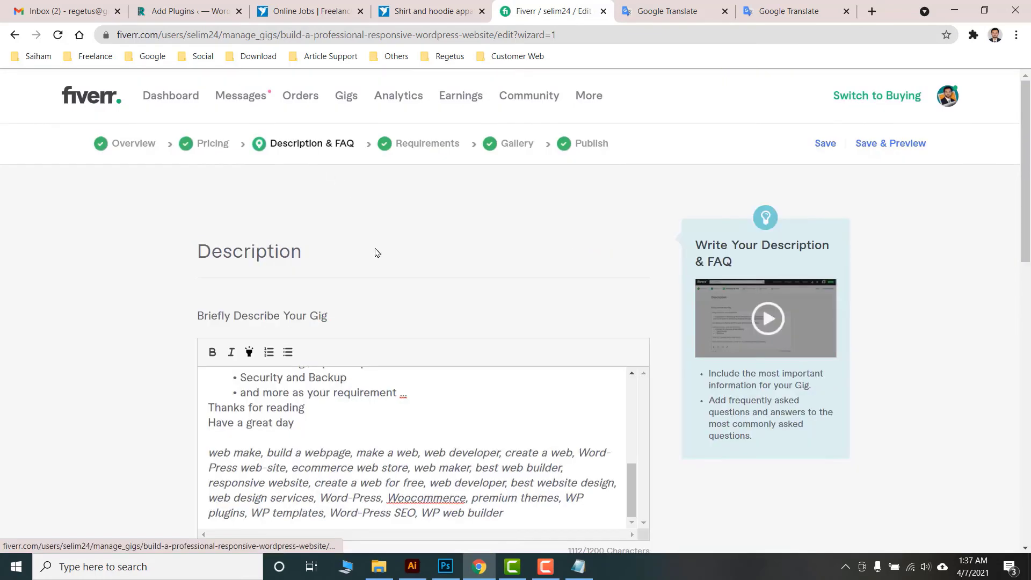
scroll(395, 342, down, 3)
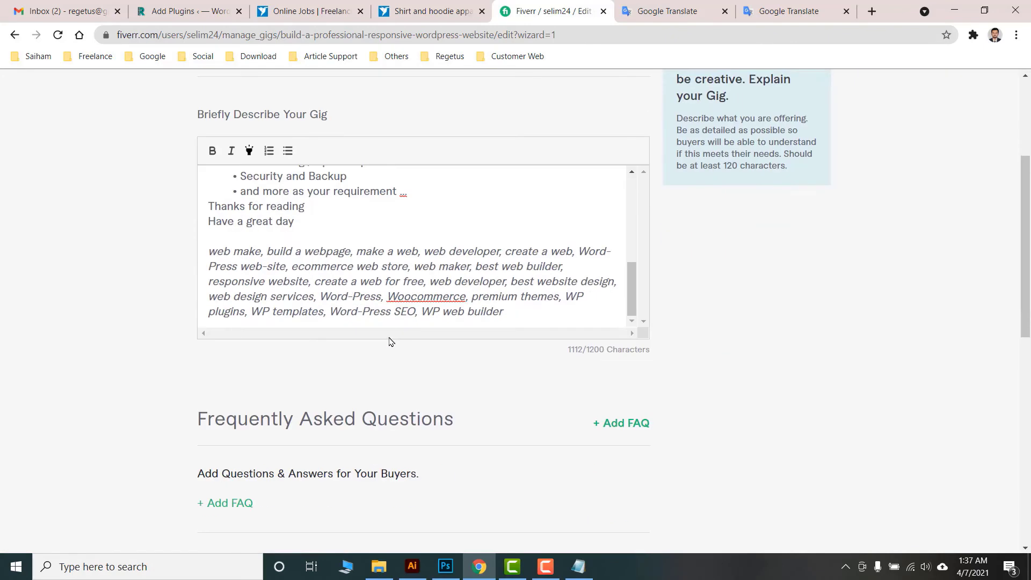
scroll(412, 297, up, 6)
scroll(457, 374, up, 3)
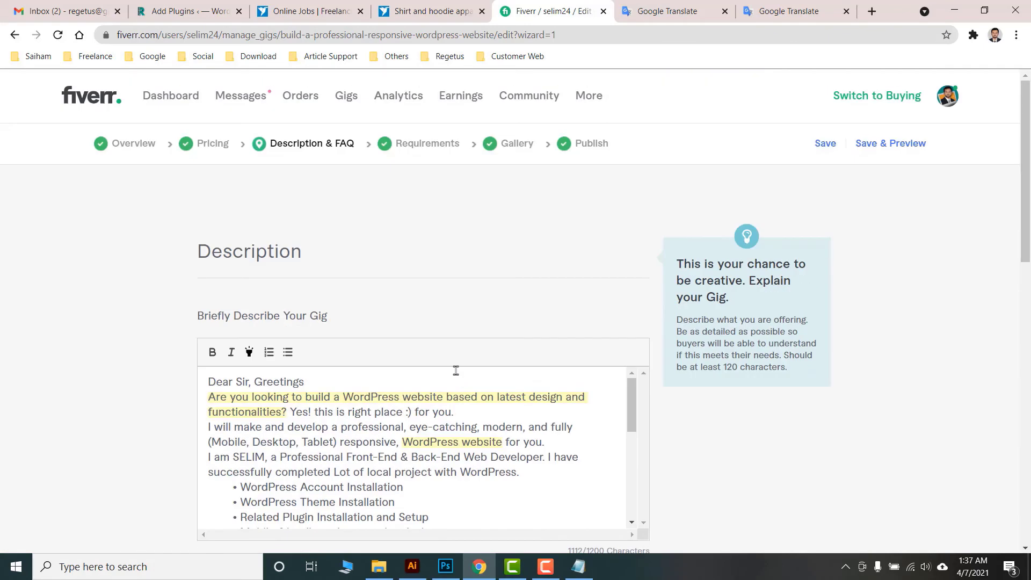
click(425, 141)
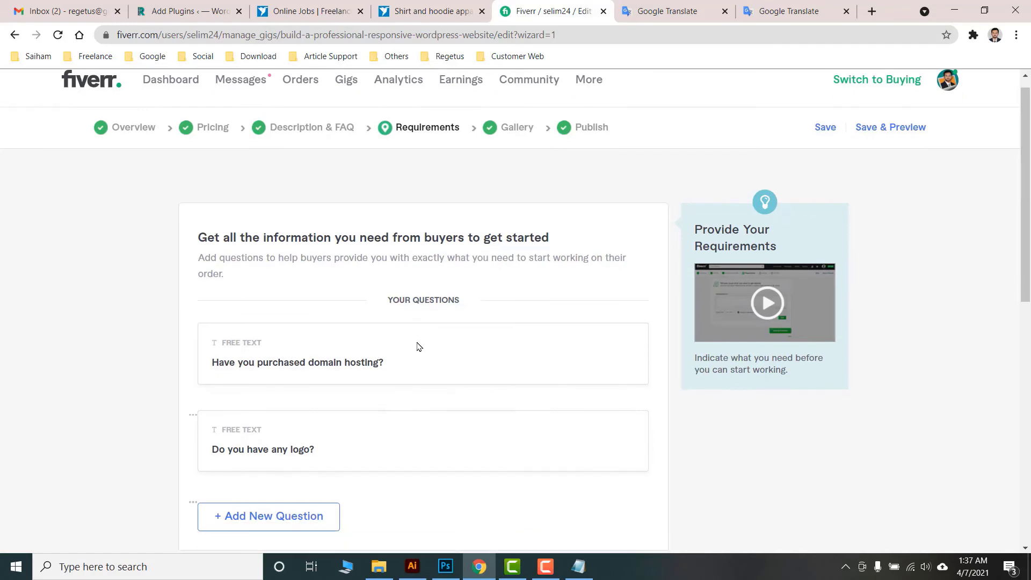
scroll(419, 346, down, 1)
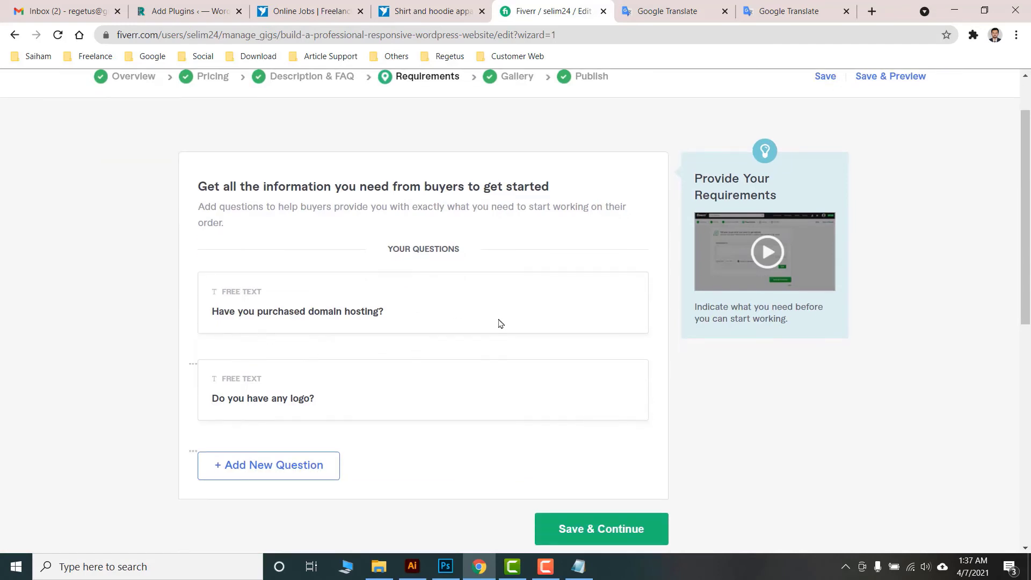
scroll(378, 386, up, 1)
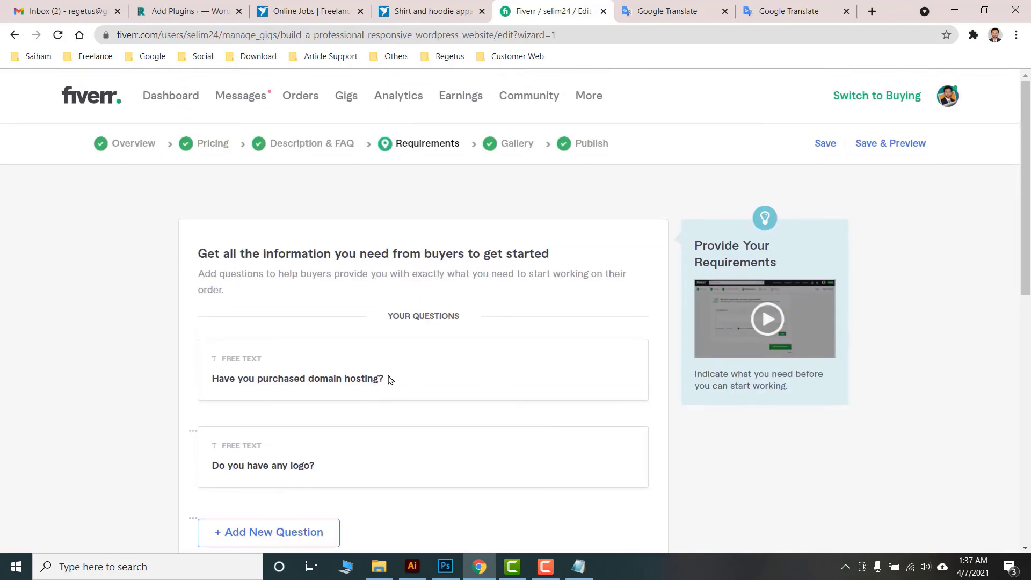
Recheck the video and photos in the gig gallery and publish the gig
click(516, 147)
scroll(383, 357, down, 3)
mouse_move(586, 460)
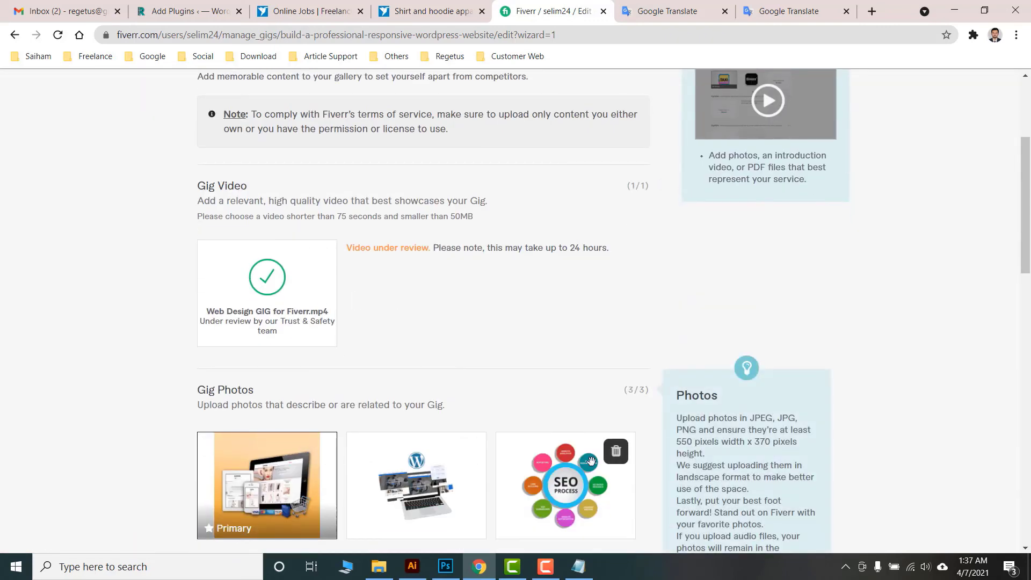
scroll(571, 457, up, 3)
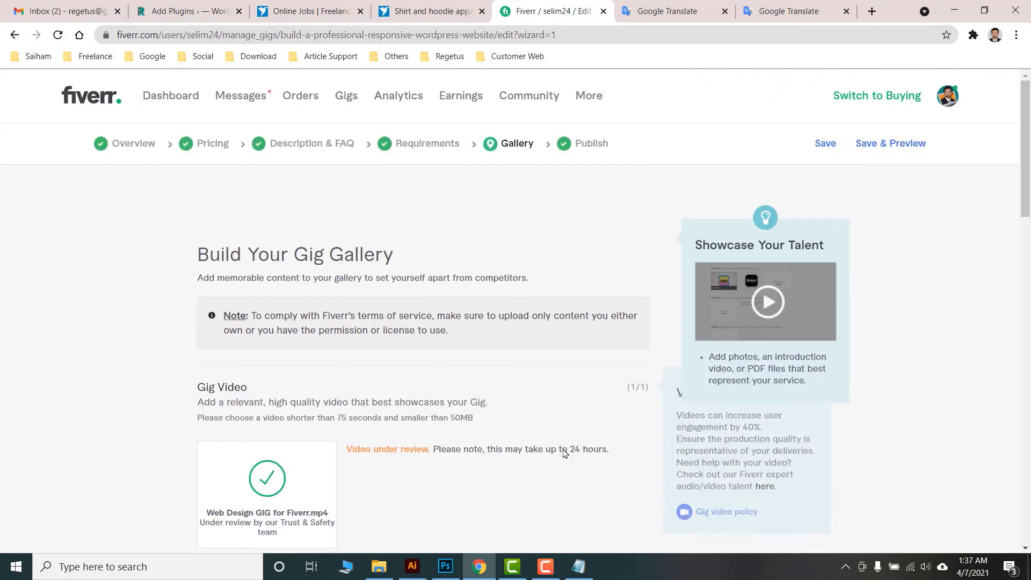
click(582, 144)
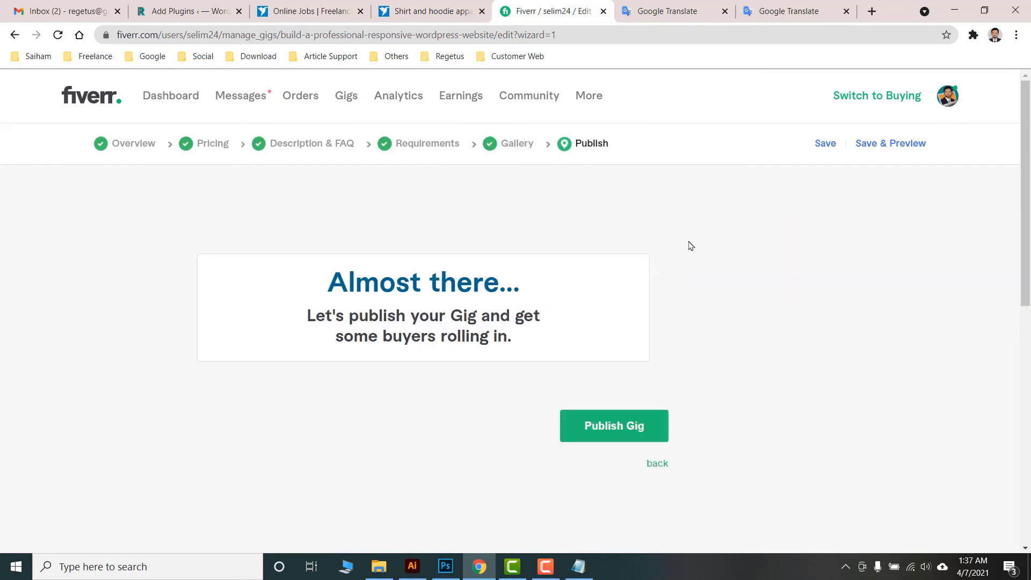
click(606, 429)
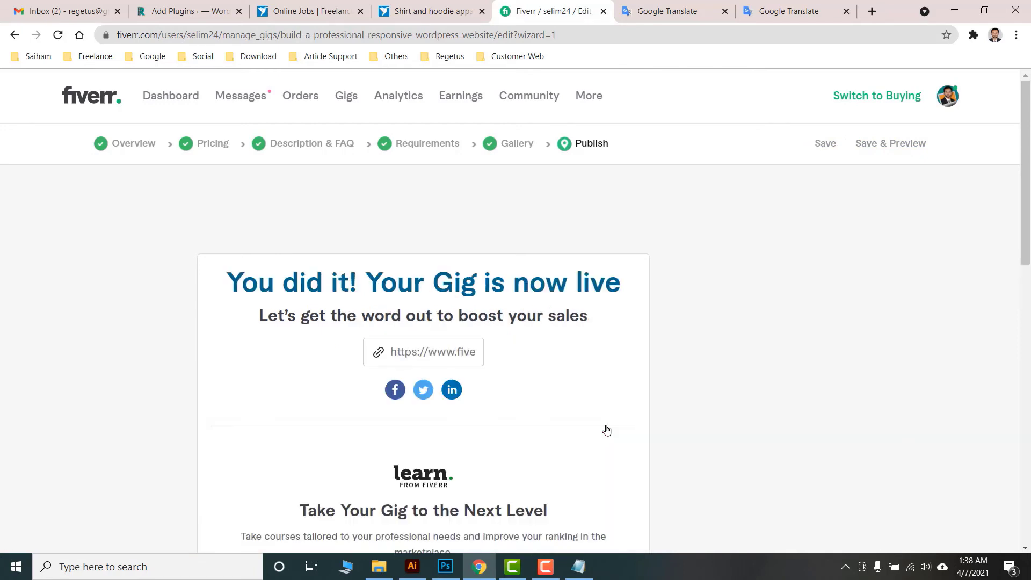